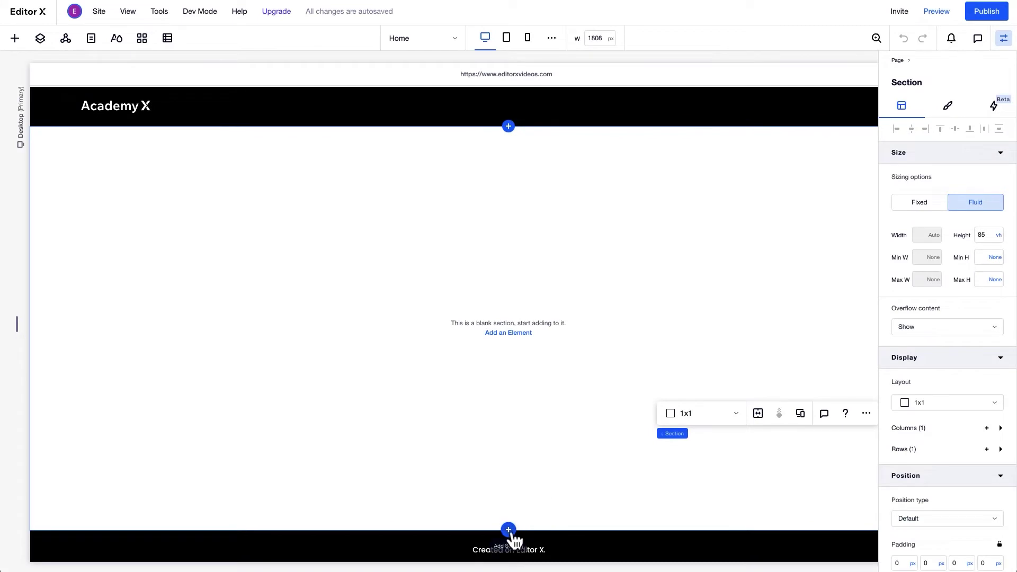
Drop the first Layouters template, a four-item Mosaic, into the blank section.
click(510, 529)
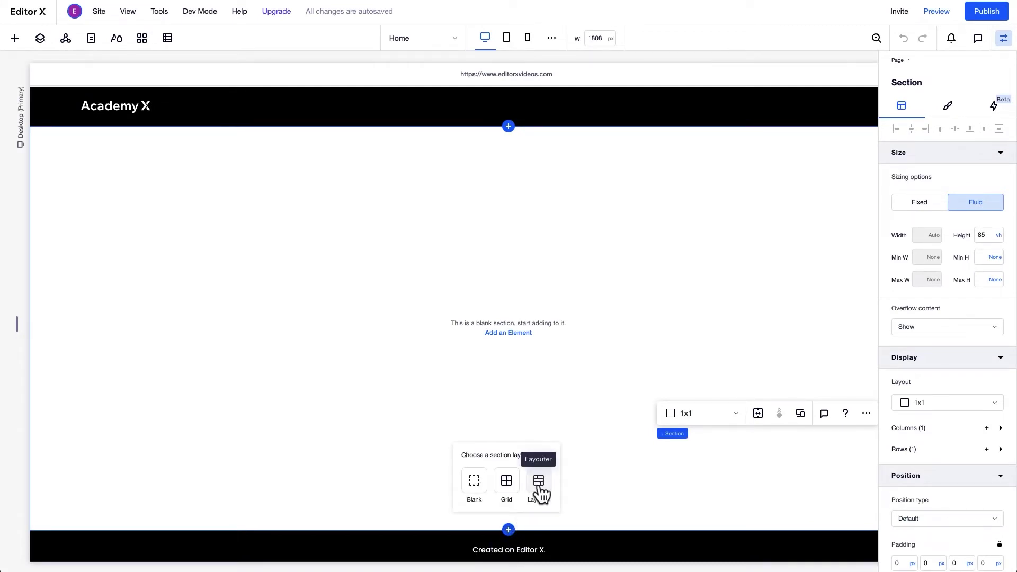
click(14, 39)
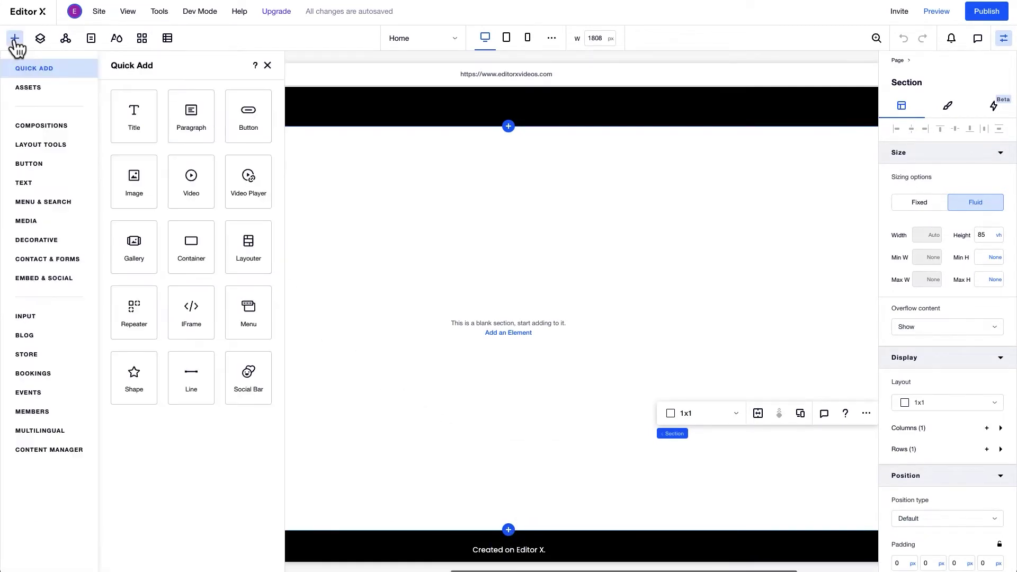
click(27, 146)
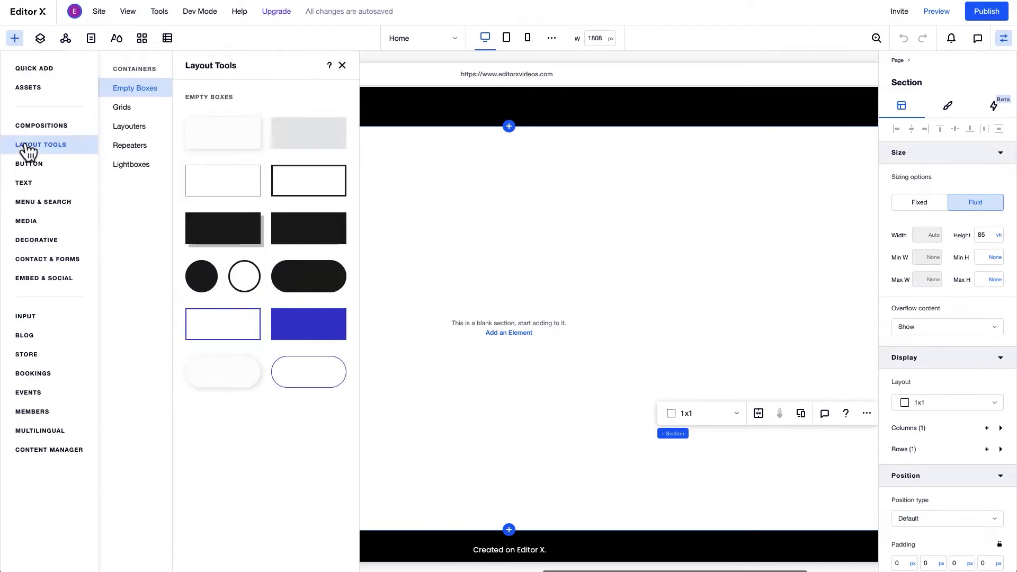
click(125, 131)
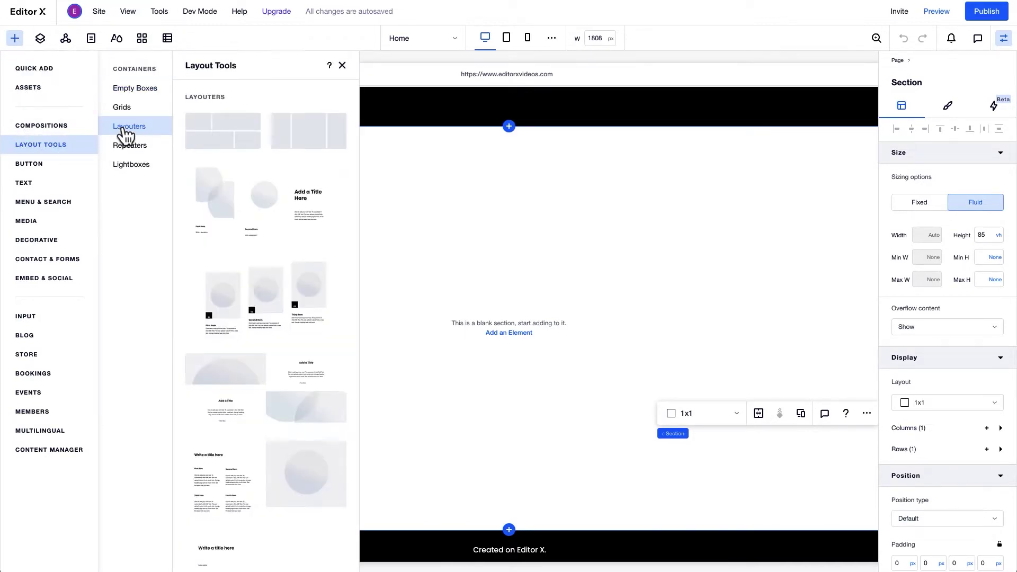
drag(195, 138, 514, 328)
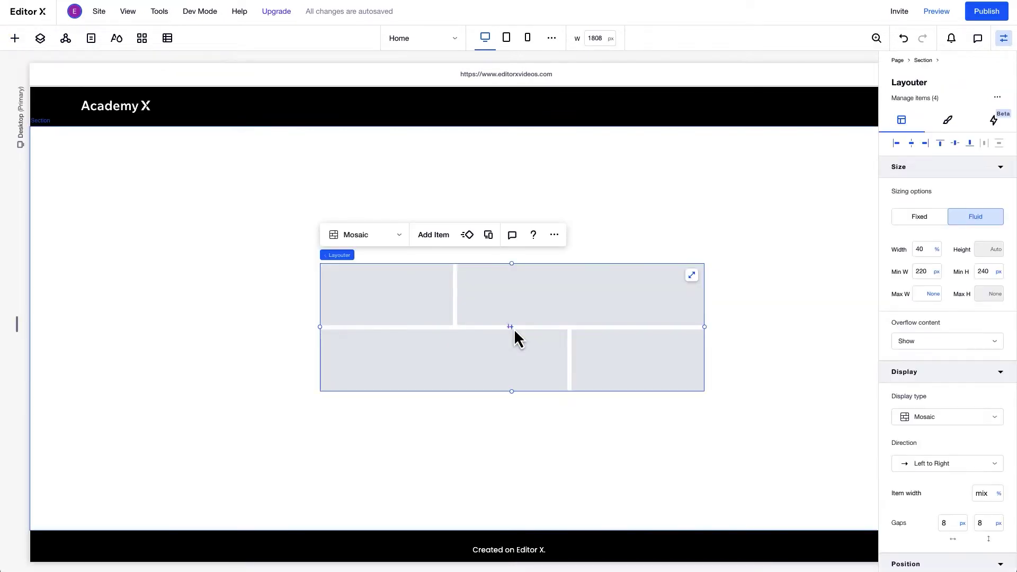
Set the layouter's width to 80% and check its minimum height and maximum width.
click(922, 251)
text(80)
key(Return)
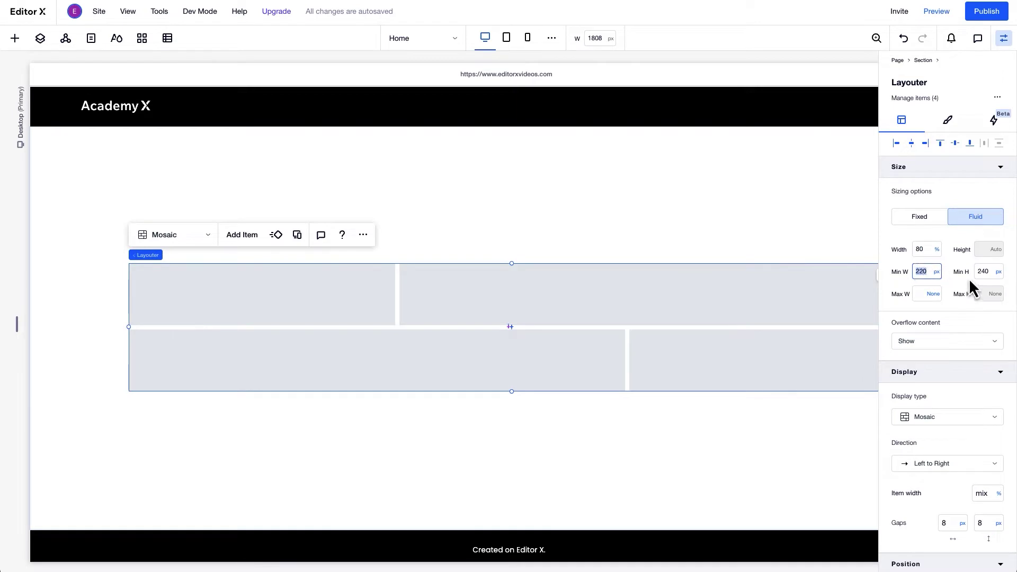
click(984, 272)
click(919, 295)
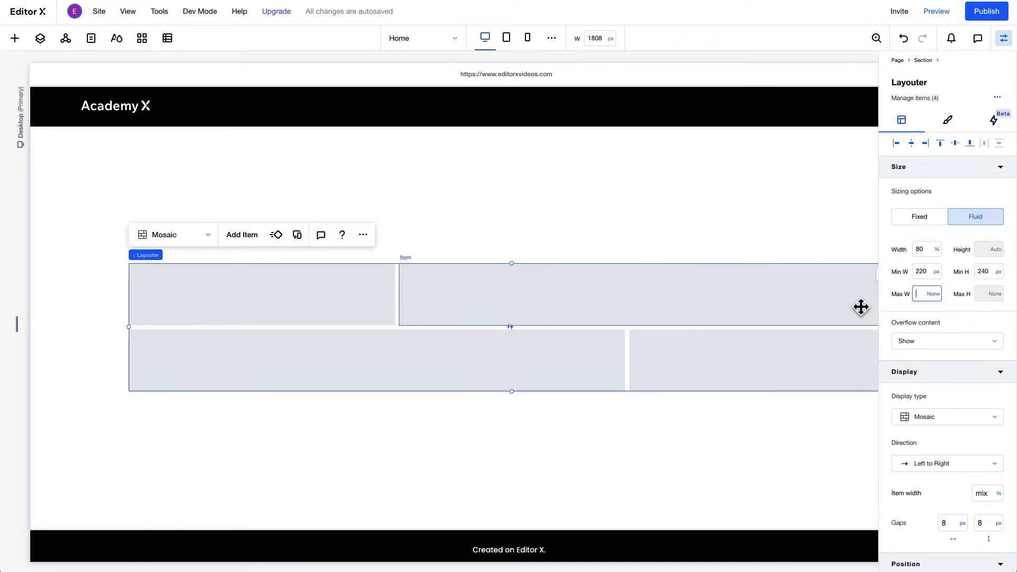
Stretch the layouter across the full section width and preview a narrower page width.
scroll(861, 307, right, 3)
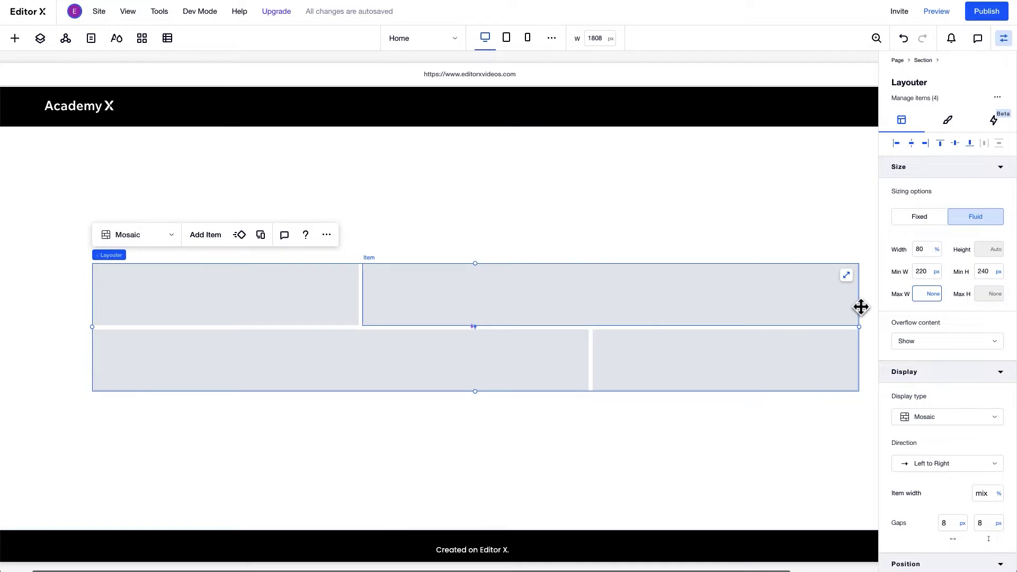
click(847, 276)
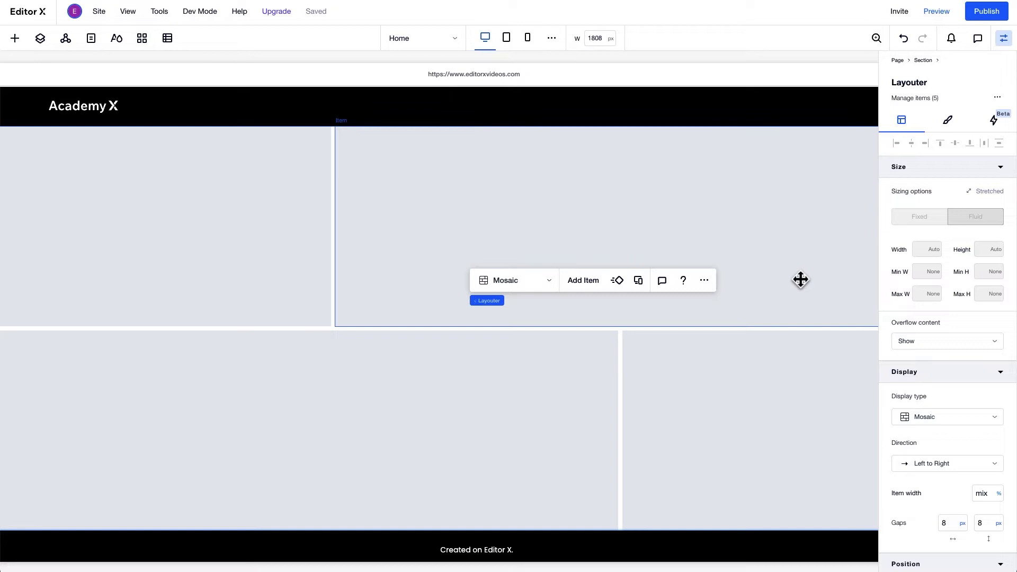
scroll(800, 279, left, 3)
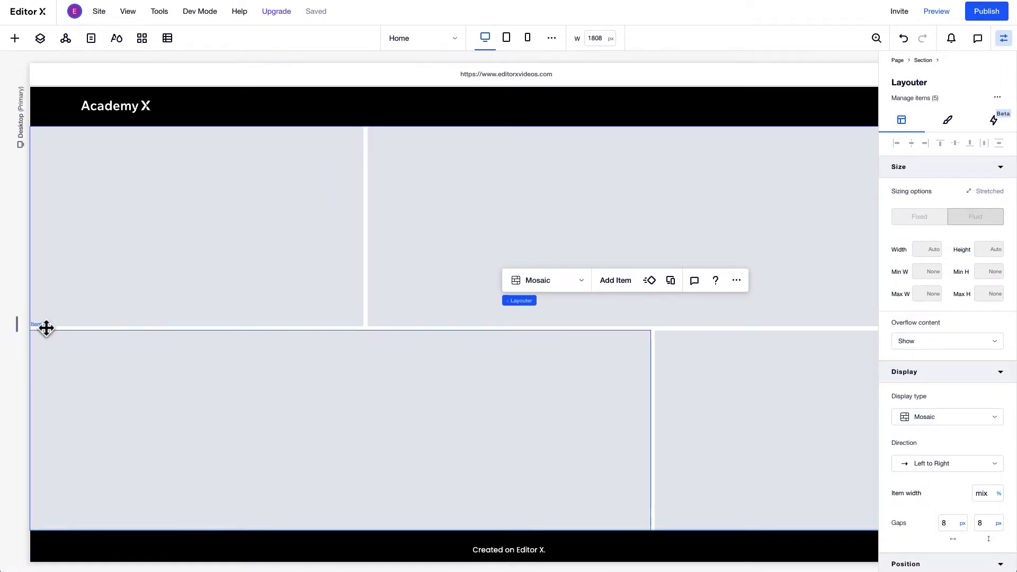
mouse_move(19, 329)
mouse_down()
mouse_move(284, 319)
mouse_move(12, 332)
mouse_up()
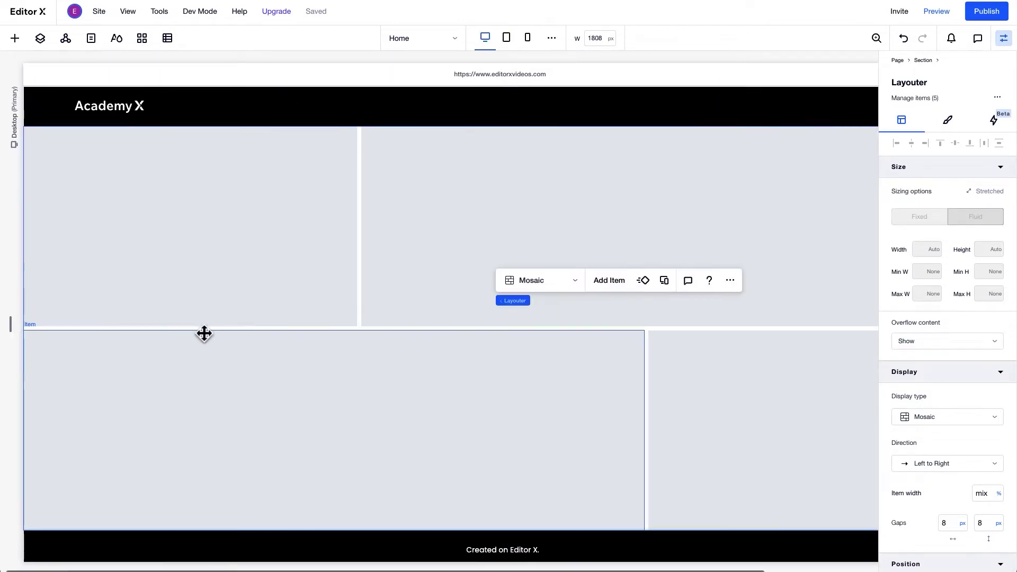
Give the top-left mosaic item a grey background colour.
click(209, 288)
click(409, 273)
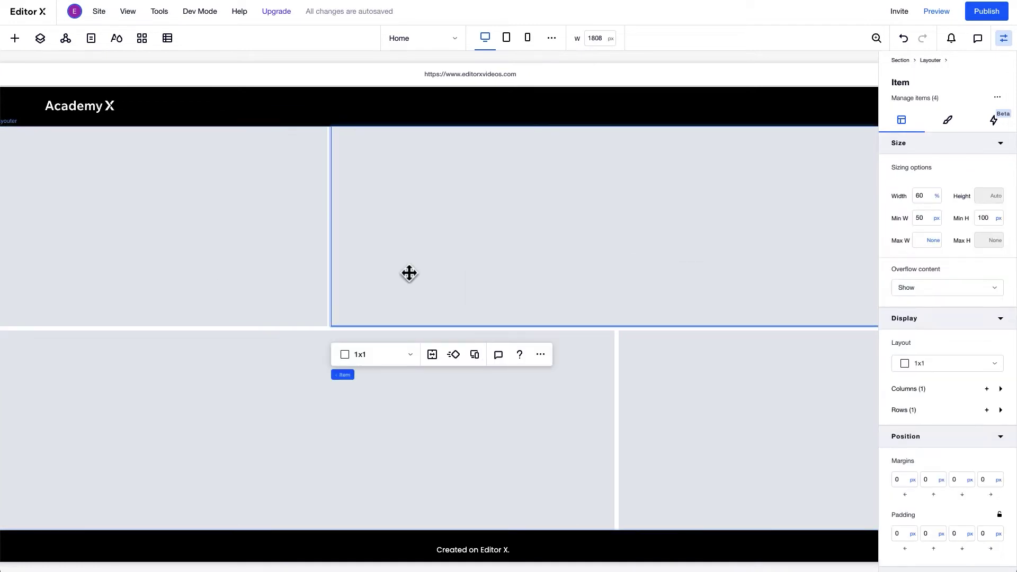
click(363, 274)
click(943, 129)
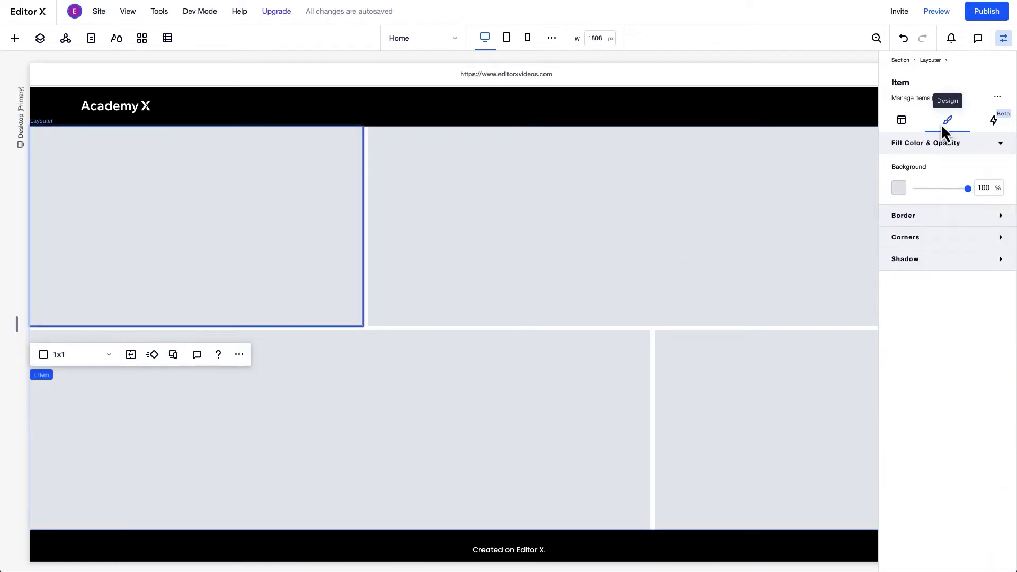
click(898, 187)
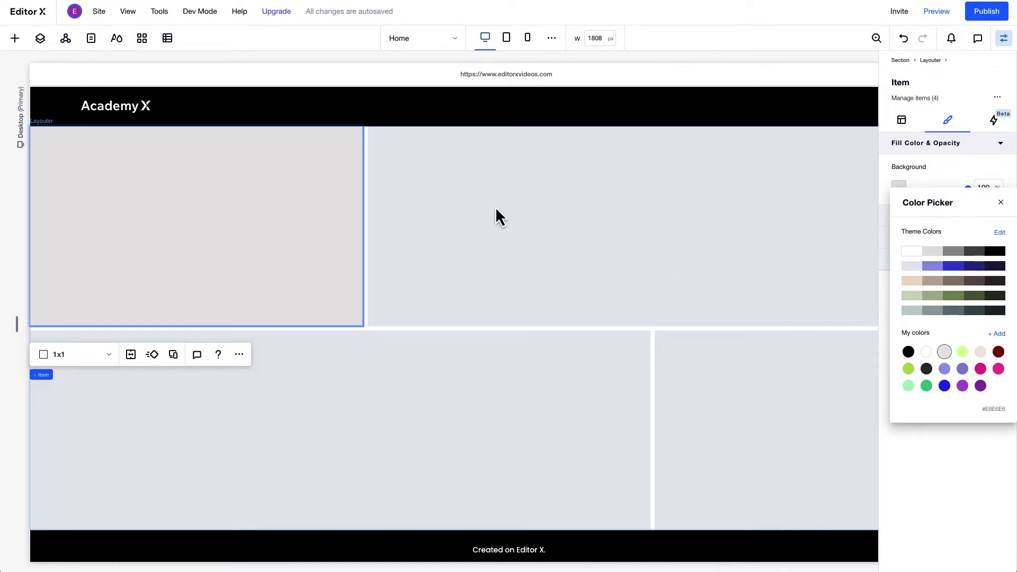
Place a Huge Title heading in the top-left cell.
click(15, 38)
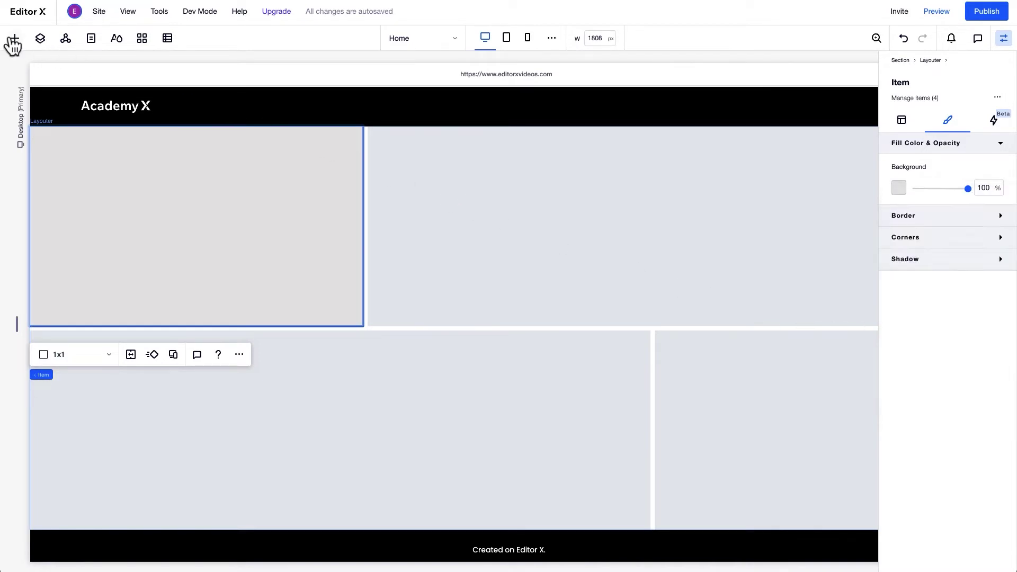
click(15, 38)
click(30, 183)
drag(273, 417, 339, 440)
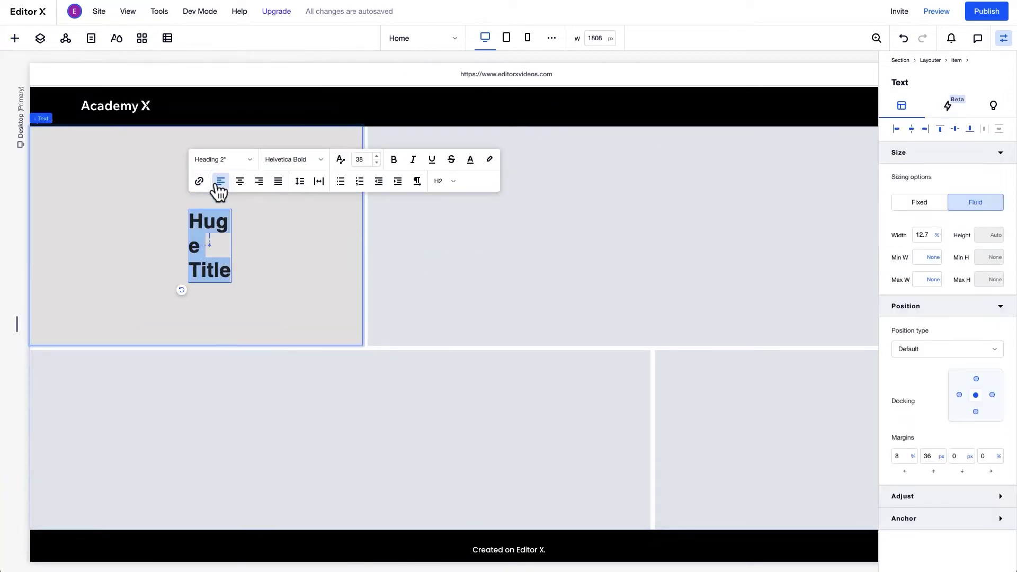
text(100)
Place uploaded photos in the top-right cell and the bottom-left cell.
click(15, 38)
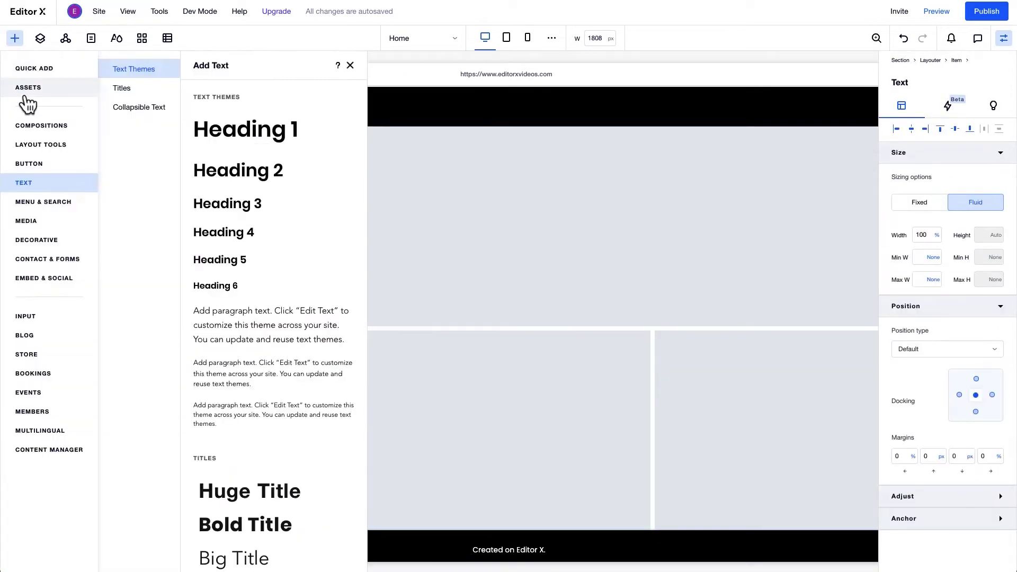
click(38, 220)
drag(288, 191, 688, 297)
click(15, 38)
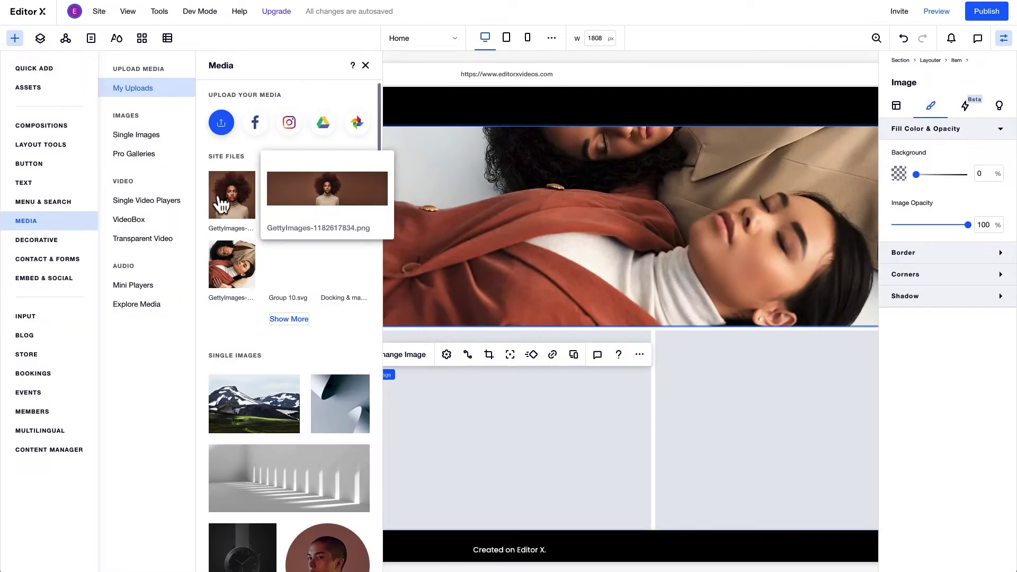
drag(231, 192, 581, 444)
Add a stock 'fabric' video to the bottom-right cell, stretched to fill it.
click(578, 431)
click(15, 38)
click(129, 219)
click(288, 387)
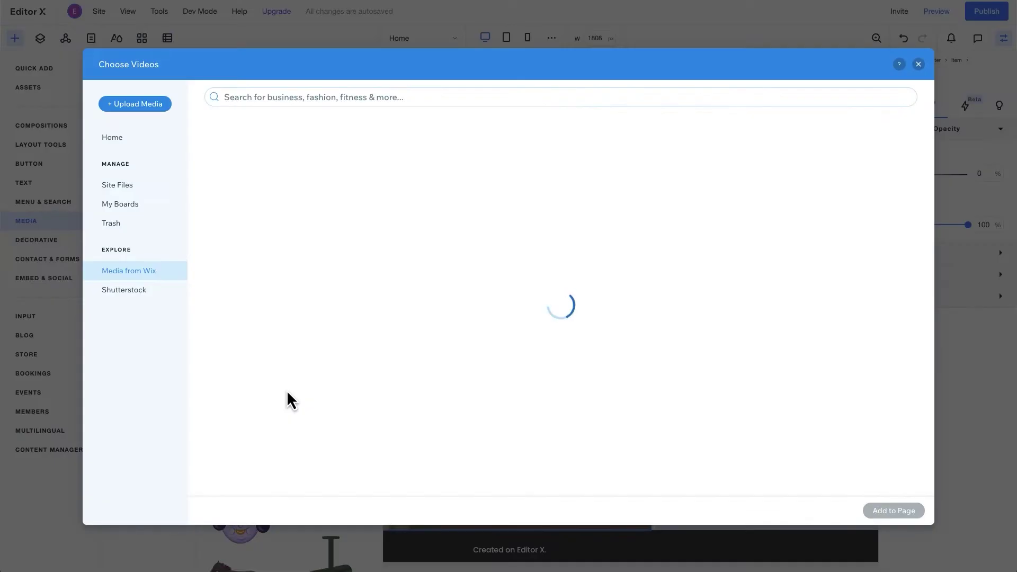
text(fabric)
key(Return)
double_click(456, 258)
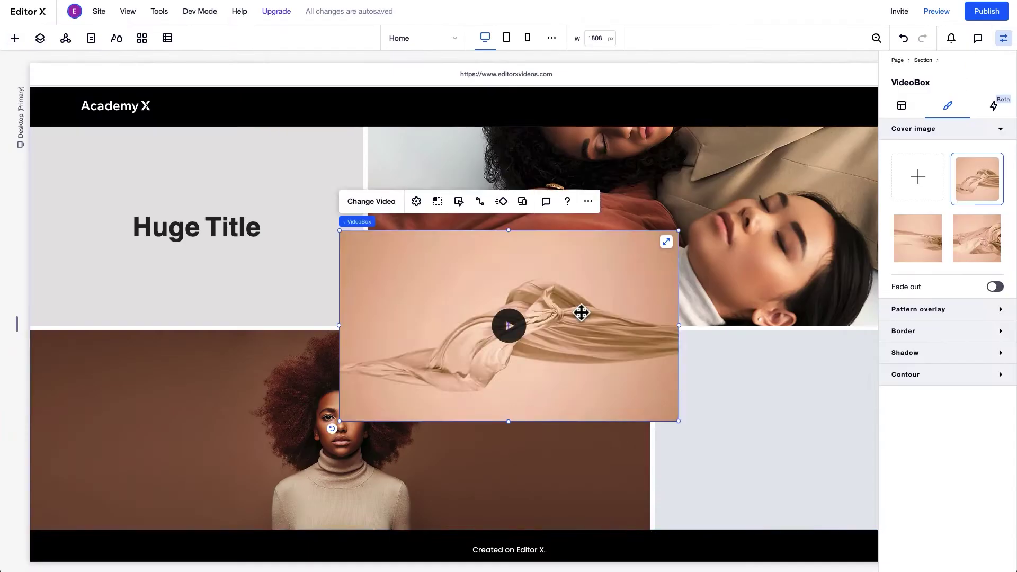
drag(581, 313, 865, 288)
click(908, 352)
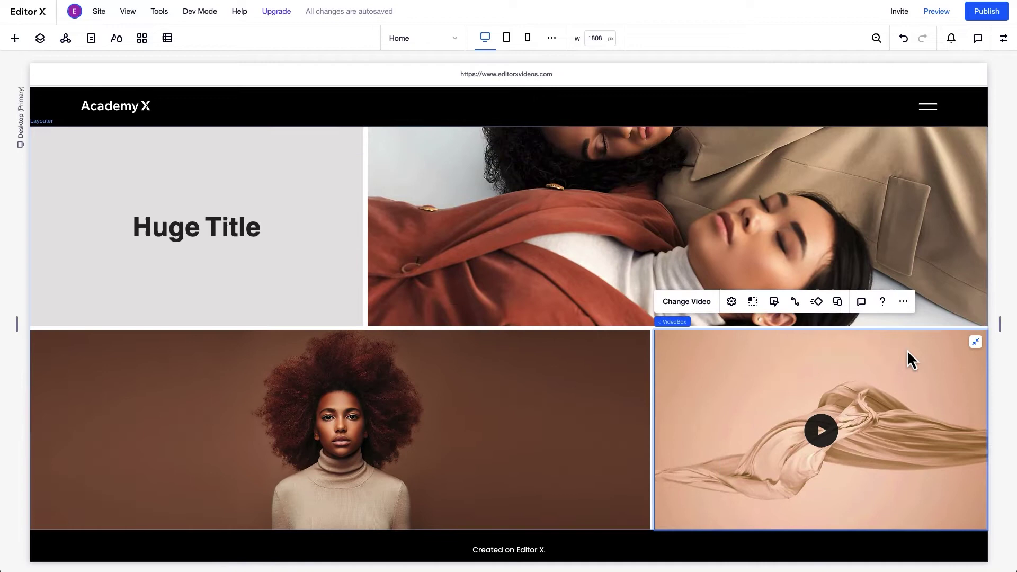
Add a new empty fifth item through the layouter's Manage Items list.
key(ctrl+shift+i)
click(699, 329)
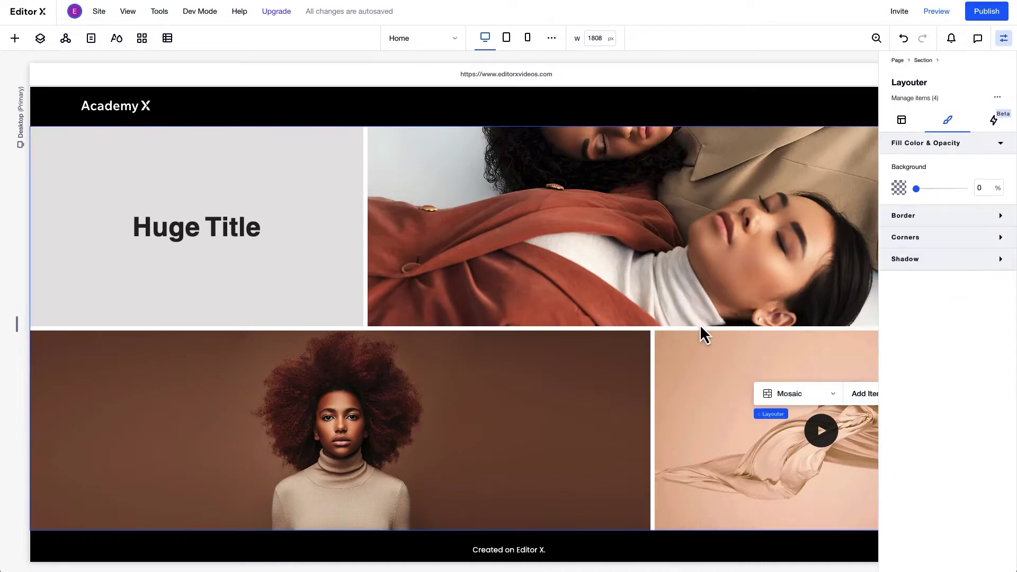
click(901, 121)
click(995, 101)
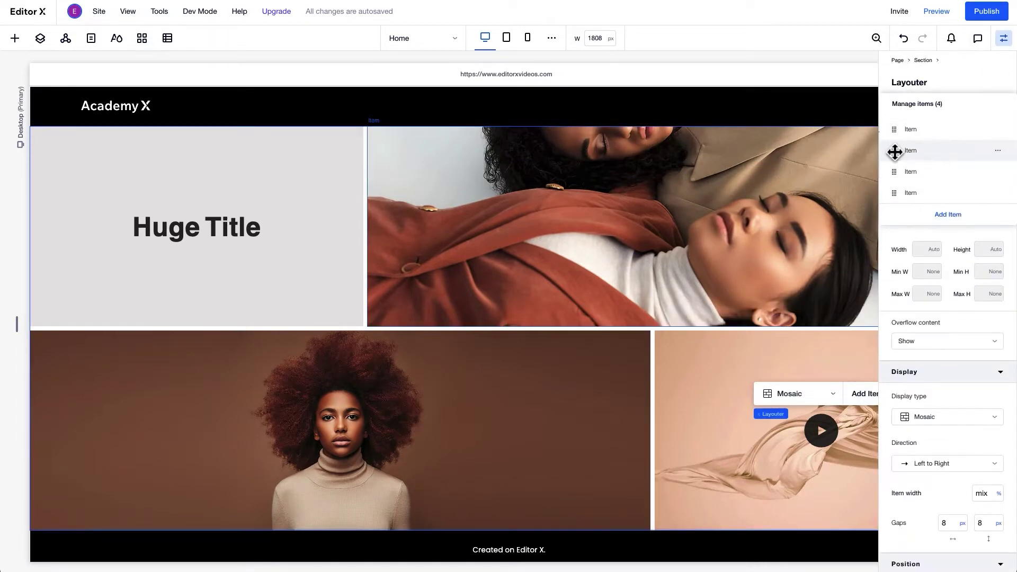
mouse_move(895, 152)
mouse_down()
mouse_move(893, 173)
mouse_move(895, 156)
mouse_up()
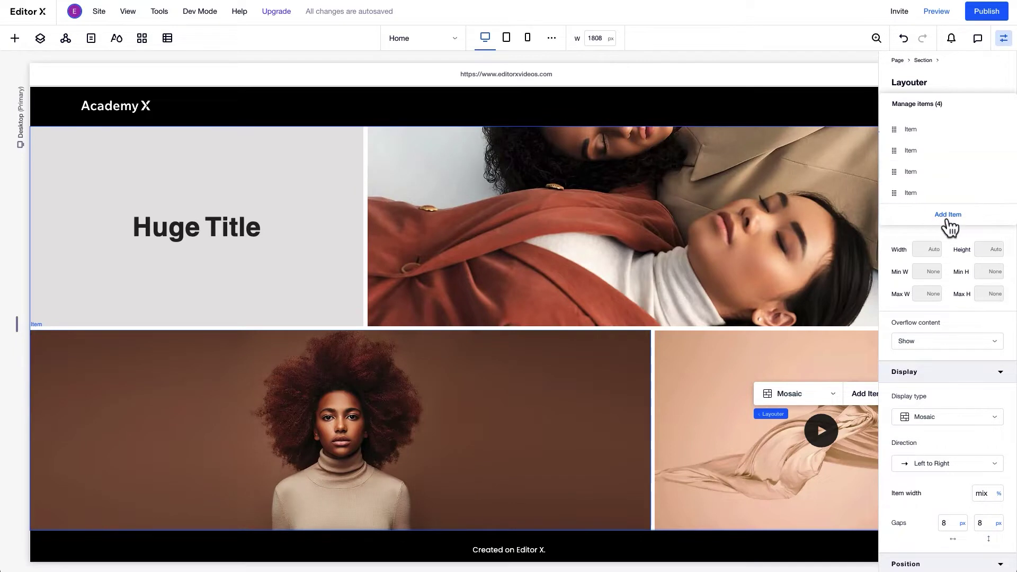
click(948, 215)
Duplicate the fifth item and rename the copy 'Item 2'.
click(997, 214)
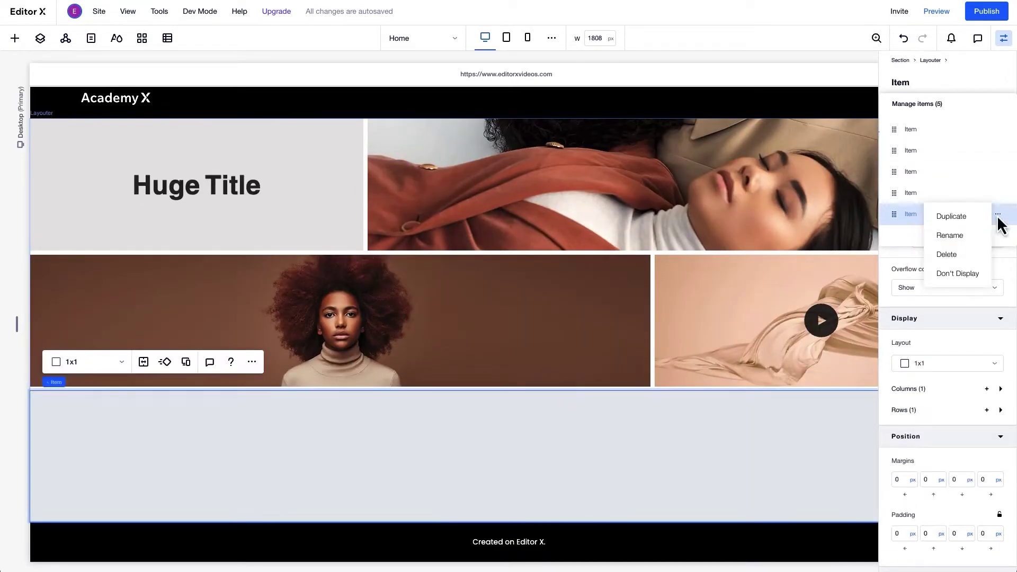
click(951, 216)
click(997, 235)
click(950, 256)
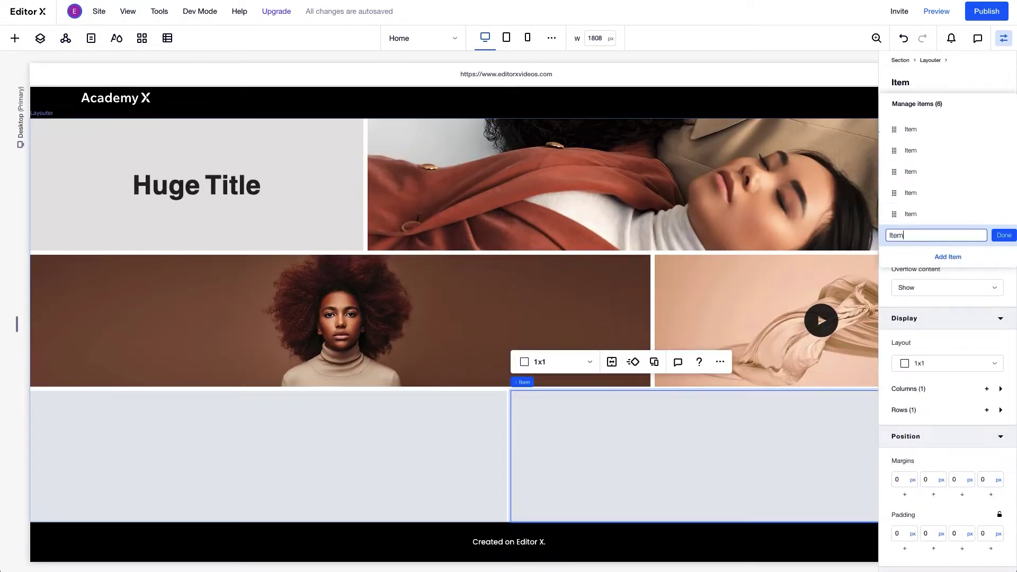
text(2)
click(1004, 235)
click(997, 235)
Delete the extra sixth item and set the fifth item to Don't Display.
click(948, 275)
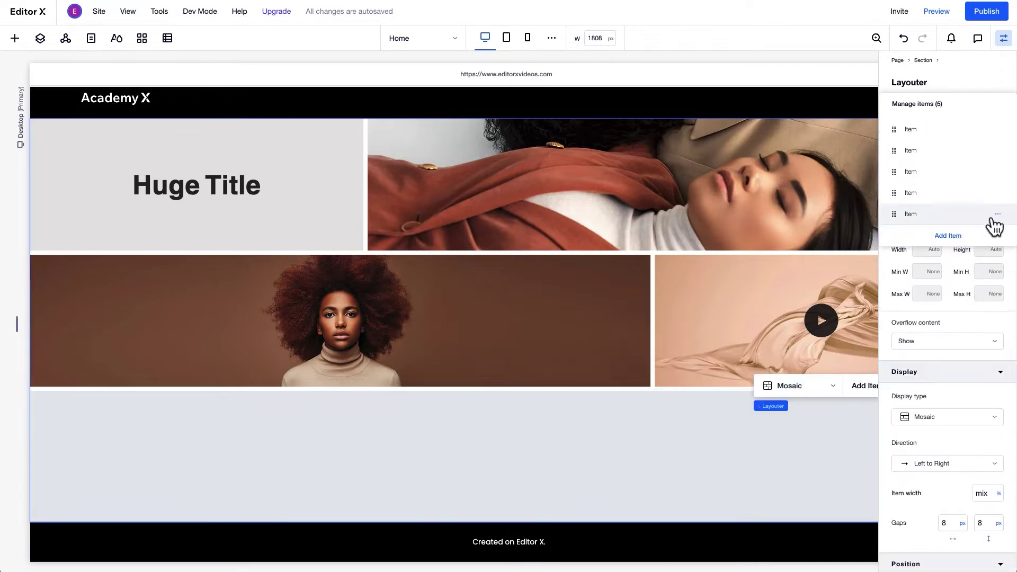
click(997, 214)
click(946, 280)
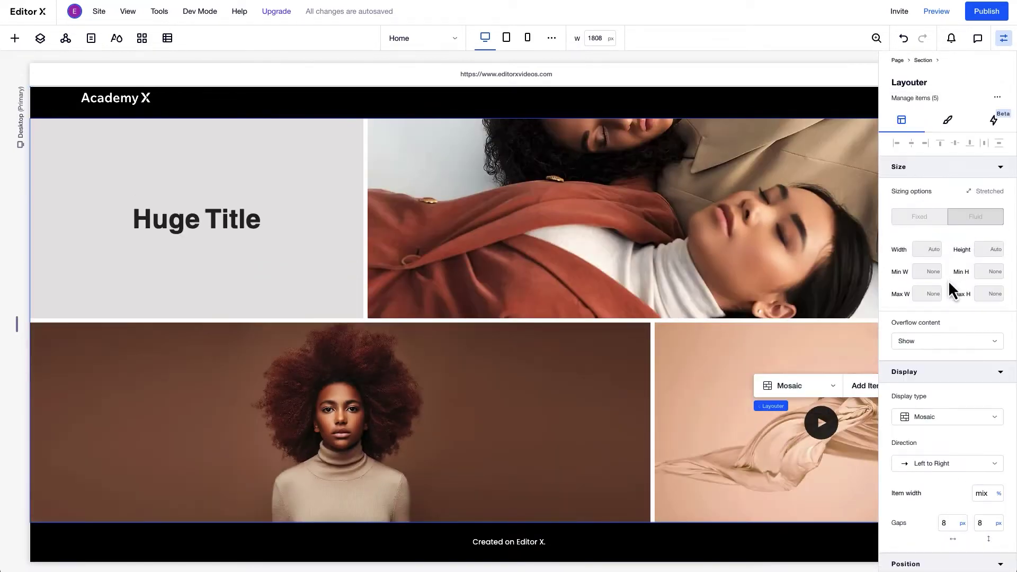
Keep Mosaic, Left to Right, set Item width to 40% and both gaps to 0 px.
scroll(947, 286, down, 1)
scroll(947, 286, down, 2)
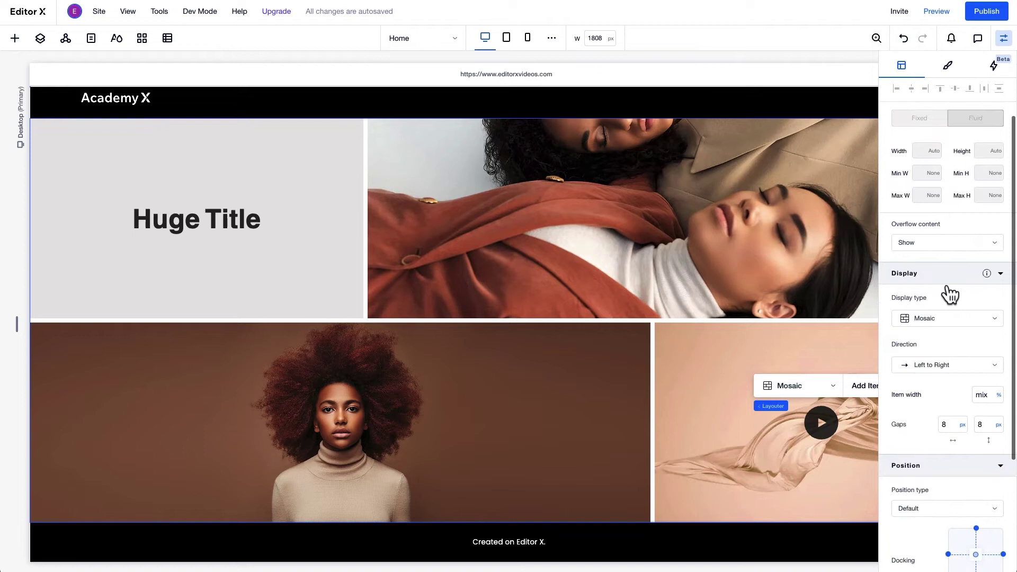
click(964, 324)
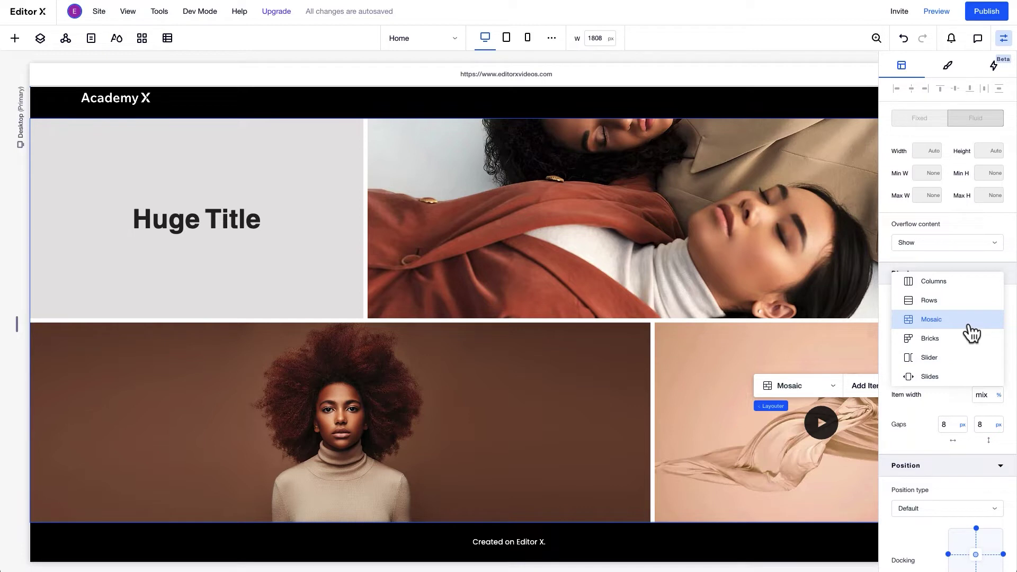
click(969, 324)
click(977, 372)
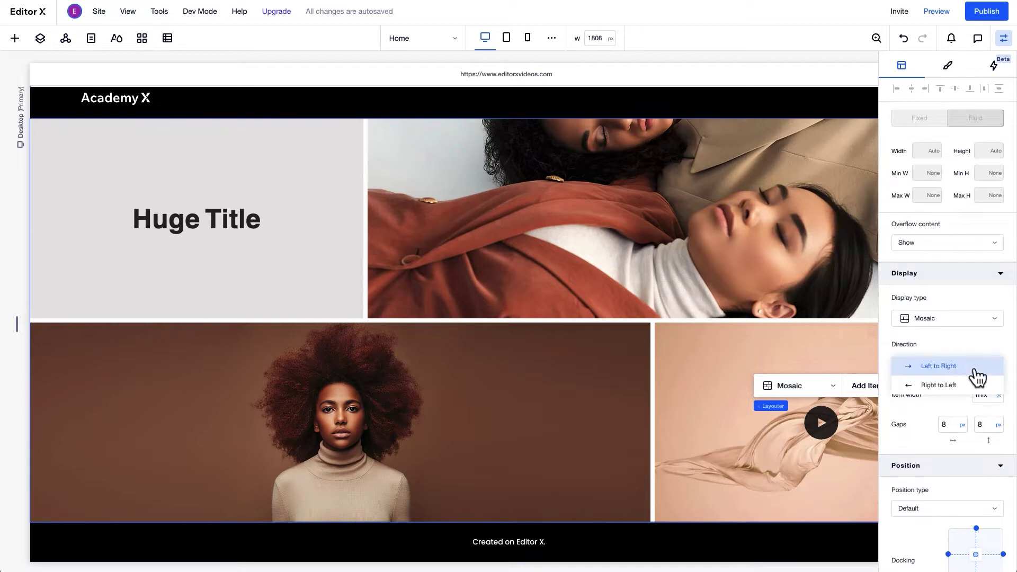
click(977, 375)
text(40)
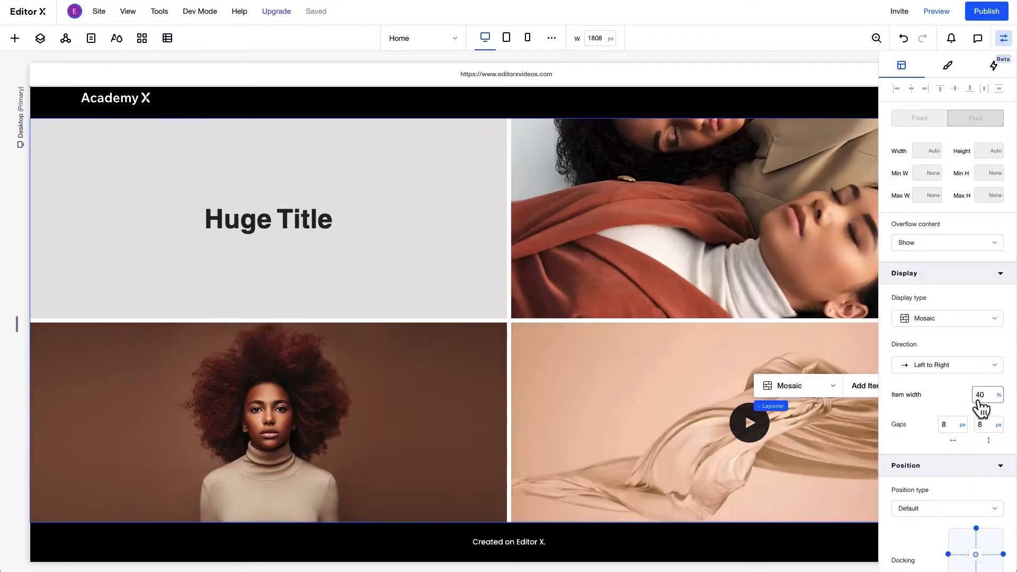
double_click(944, 424)
text(0)
double_click(980, 424)
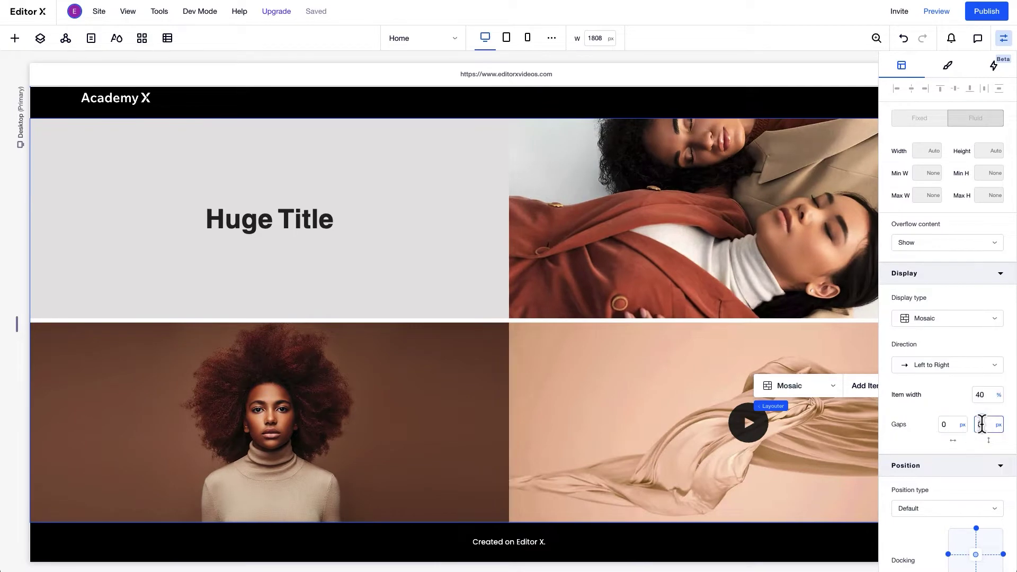
text(0)
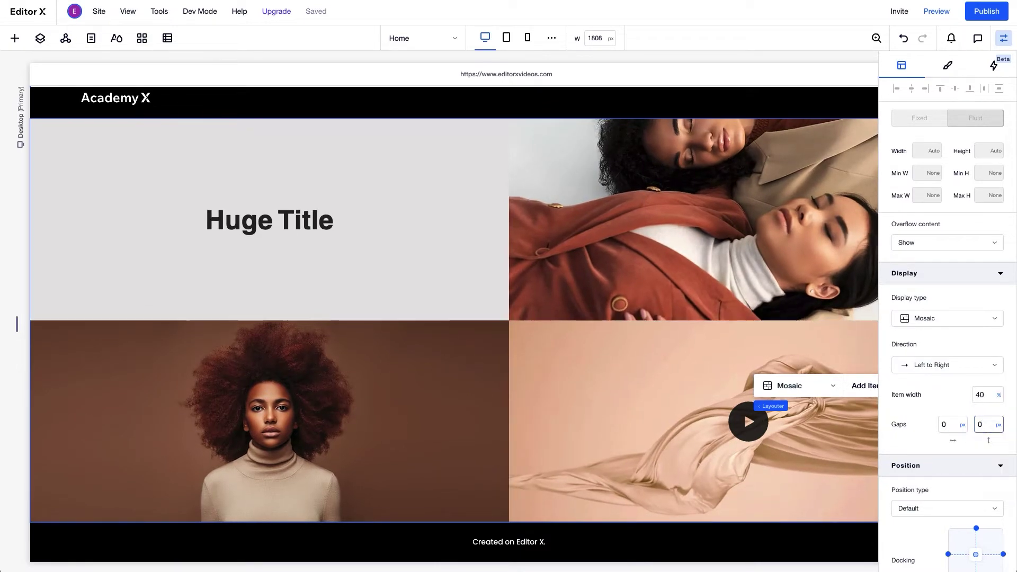
Set the bottom-left portrait tile to 60% width and the bottom-right video tile to 30%.
click(493, 326)
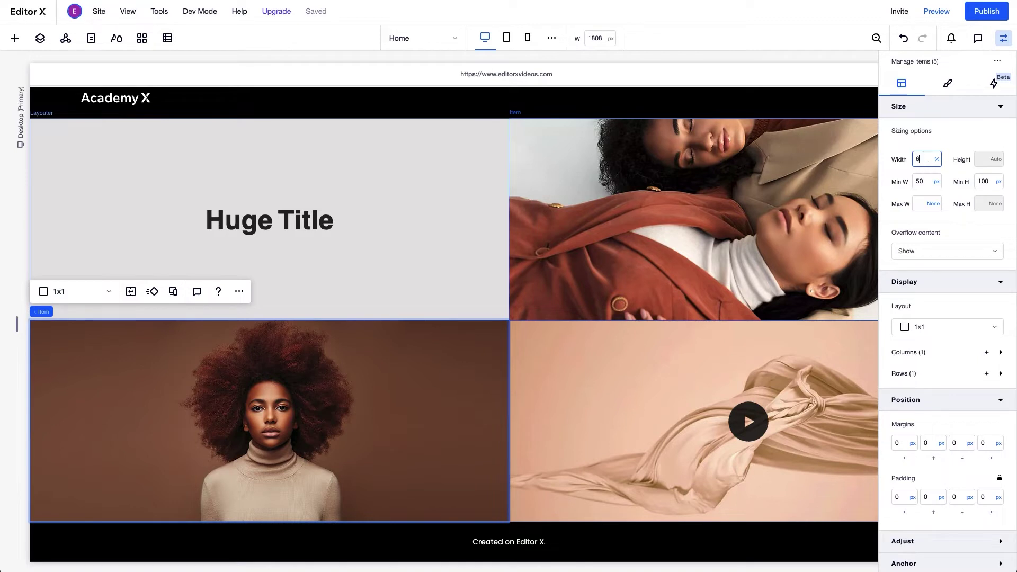
key(Return)
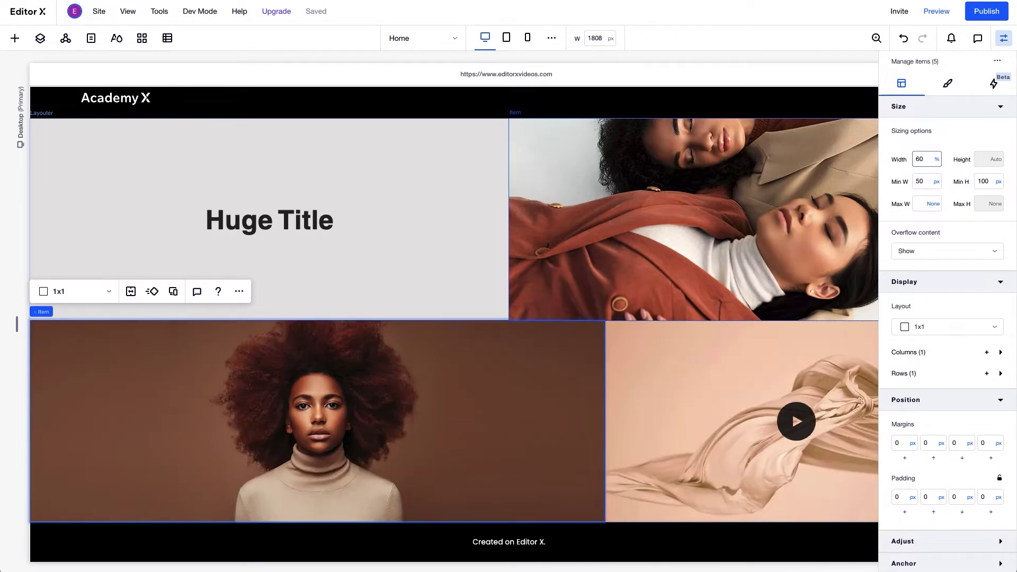
click(729, 345)
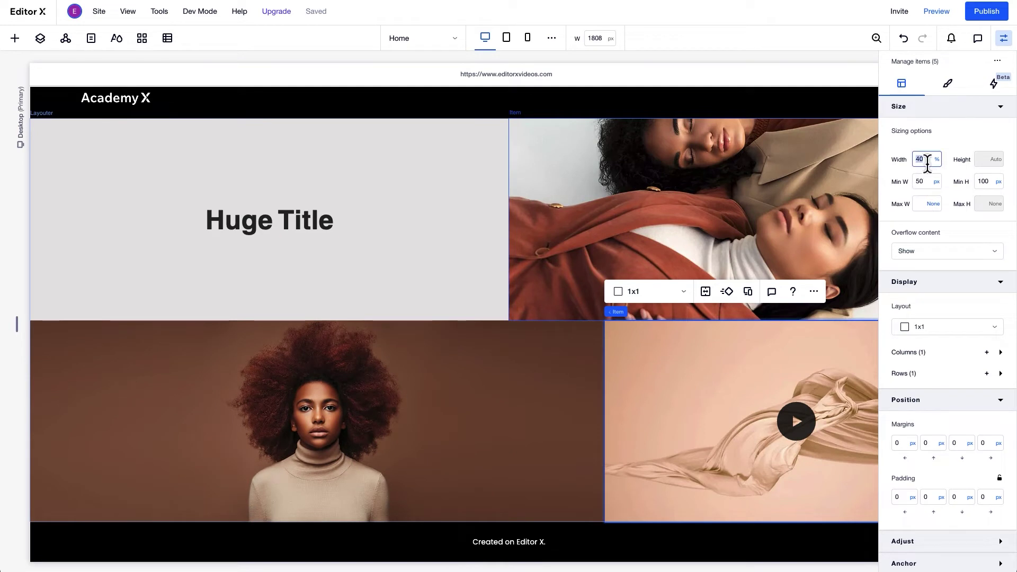
key(Return)
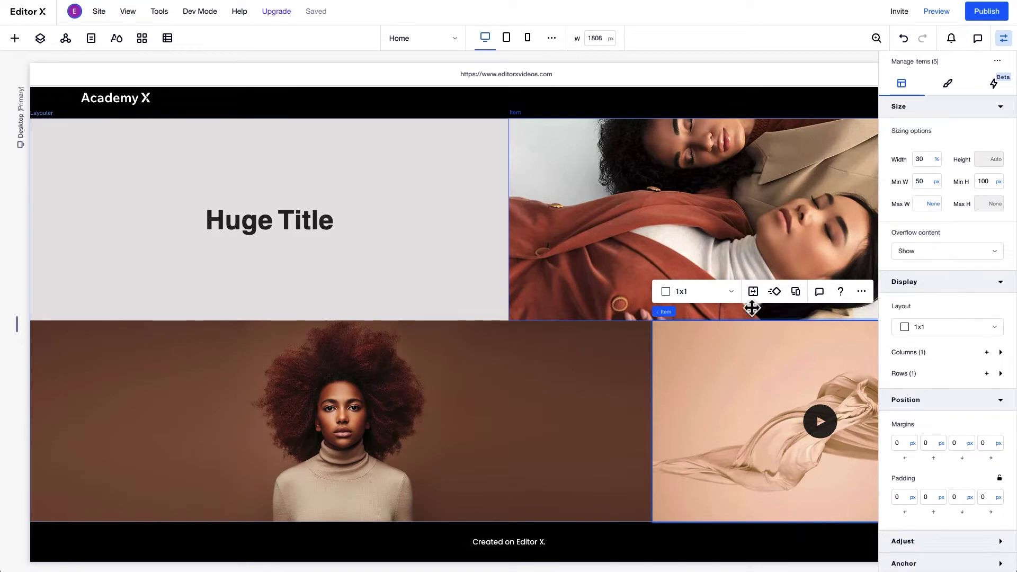
Switch the layouter to Bricks, preview a narrower canvas, then undo back to Mosaic.
click(695, 312)
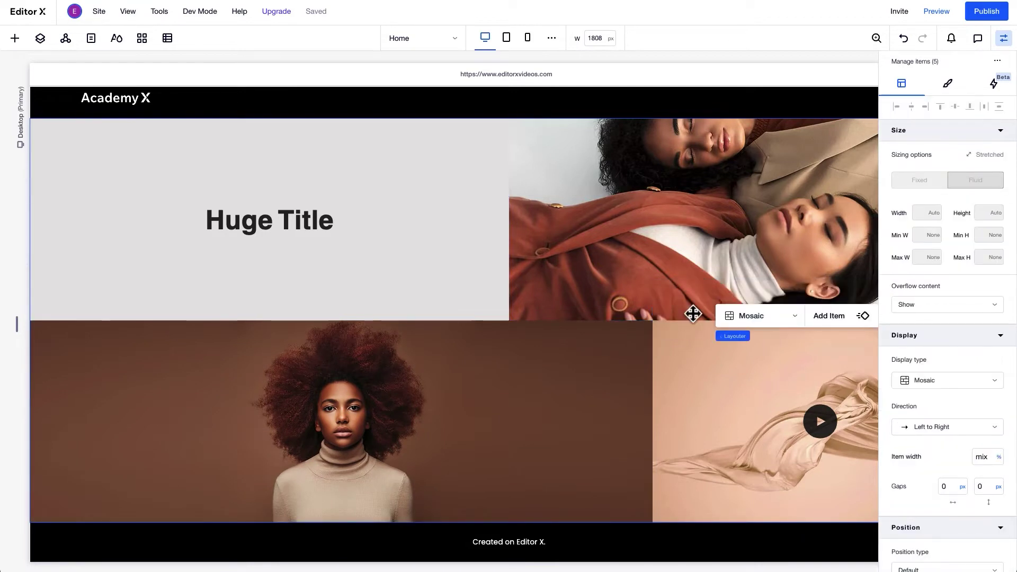
click(740, 320)
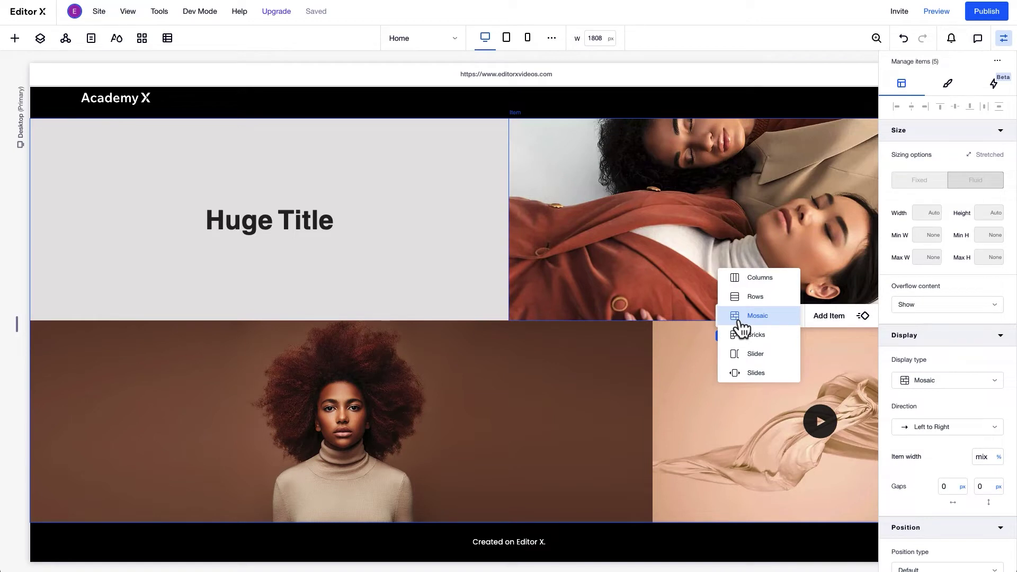
click(746, 335)
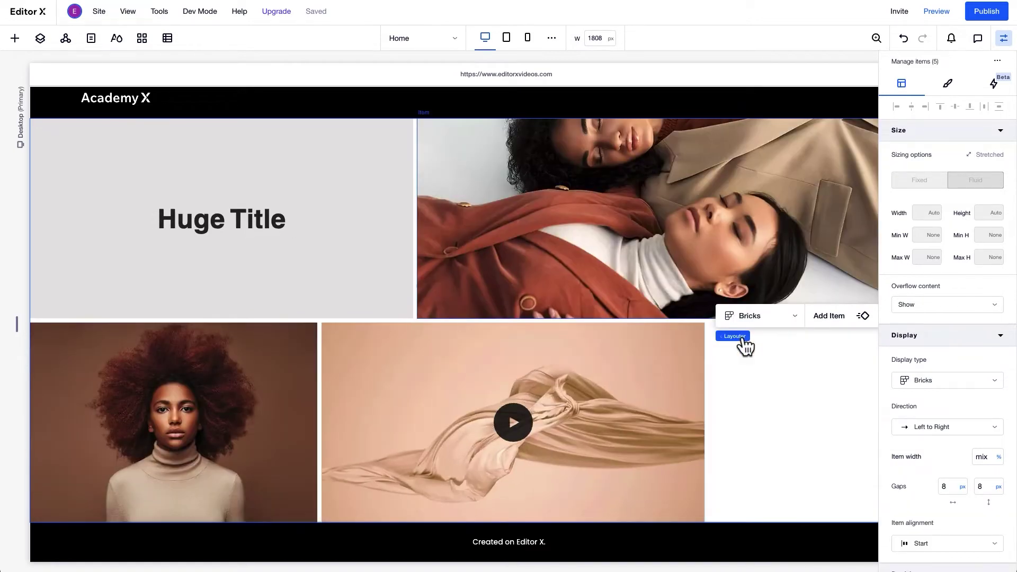
drag(14, 324, 62, 345)
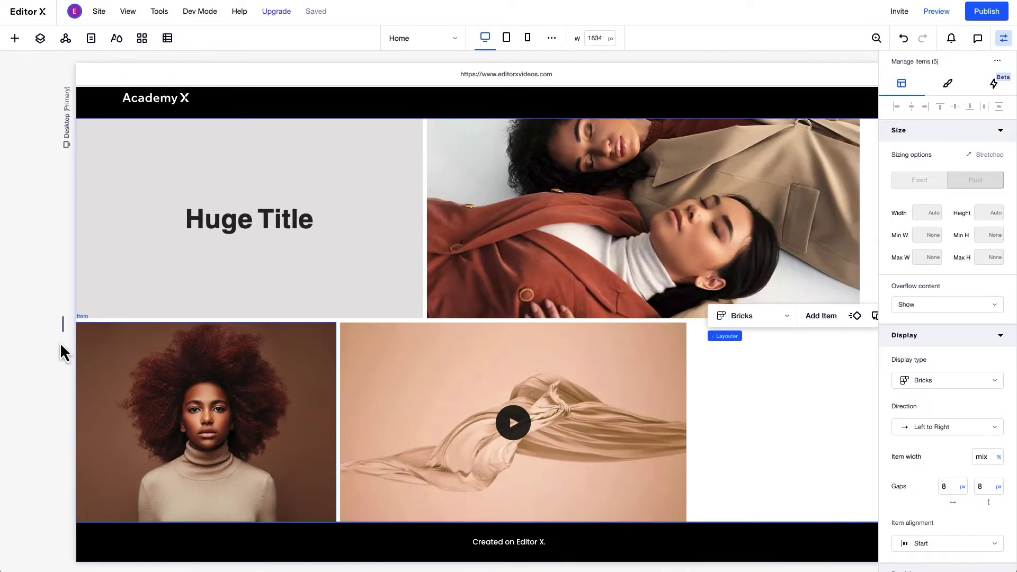
click(903, 39)
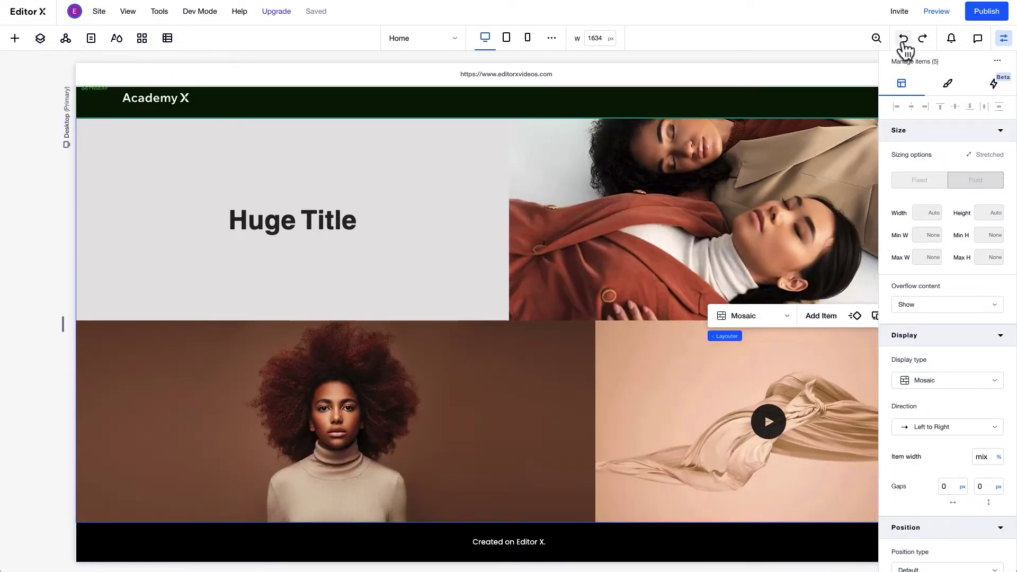
Give the top-right photo tile a 550 px minimum width and preview the canvas at 1494 px.
click(764, 153)
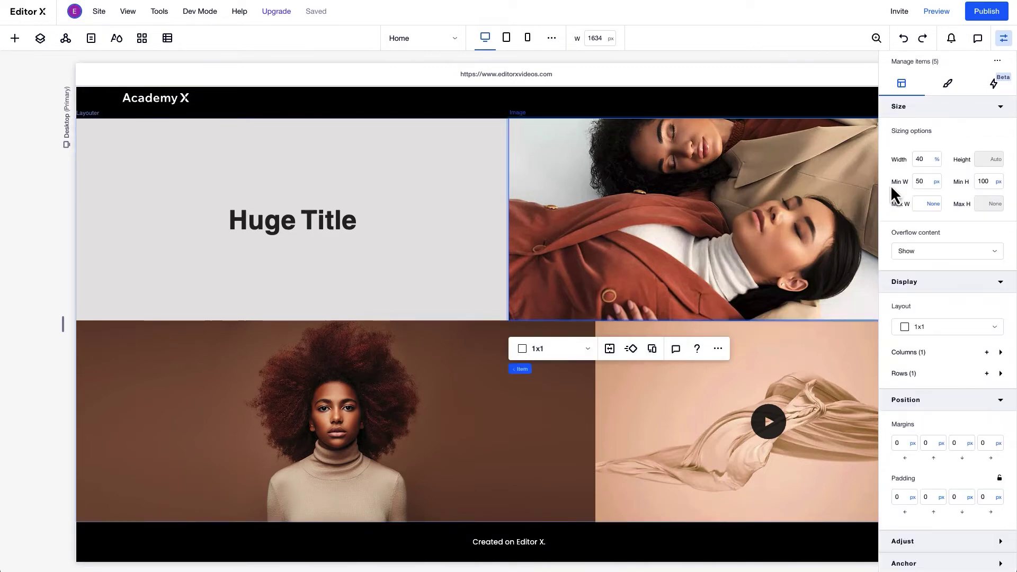
click(927, 181)
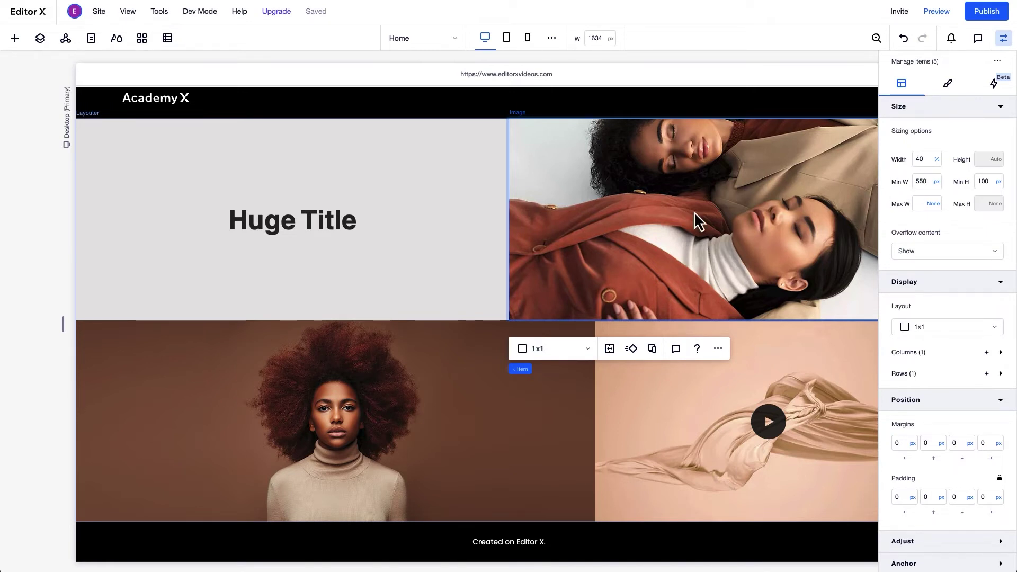
drag(65, 322, 99, 347)
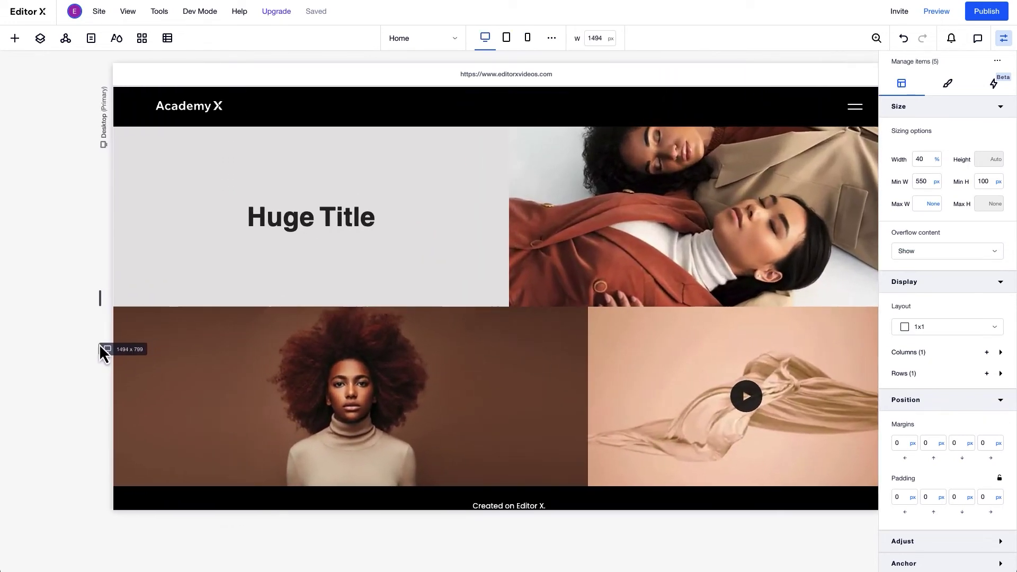
Drag the photos and Huge Title between cells, then restore their original positions.
drag(561, 268, 590, 369)
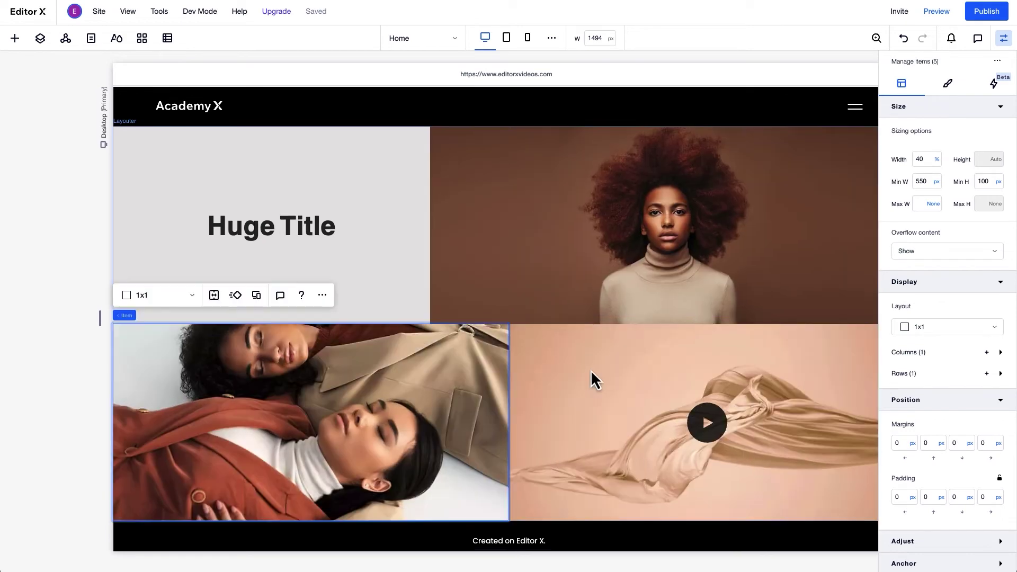
drag(583, 306, 115, 313)
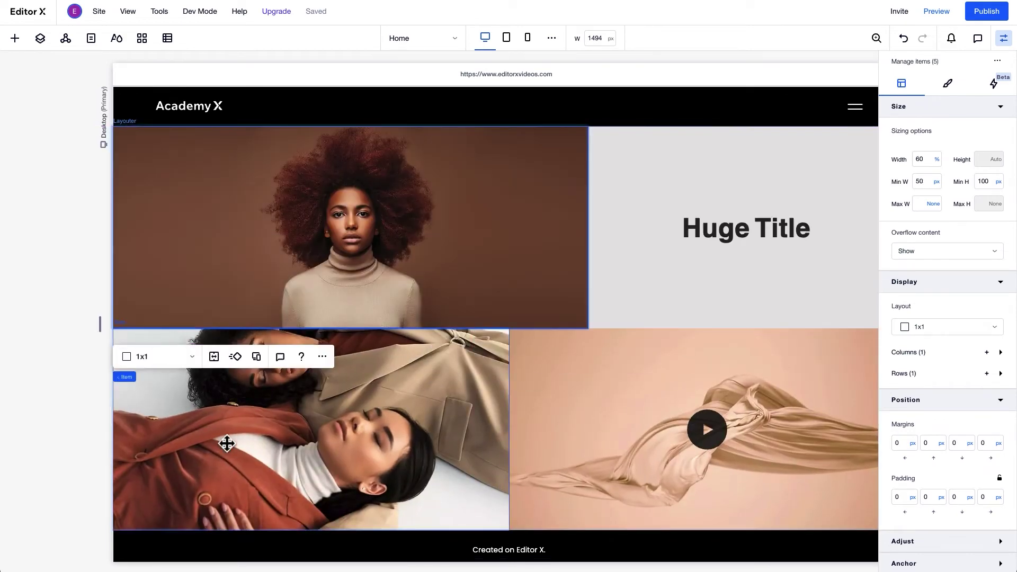
drag(224, 445, 598, 254)
drag(440, 367, 118, 288)
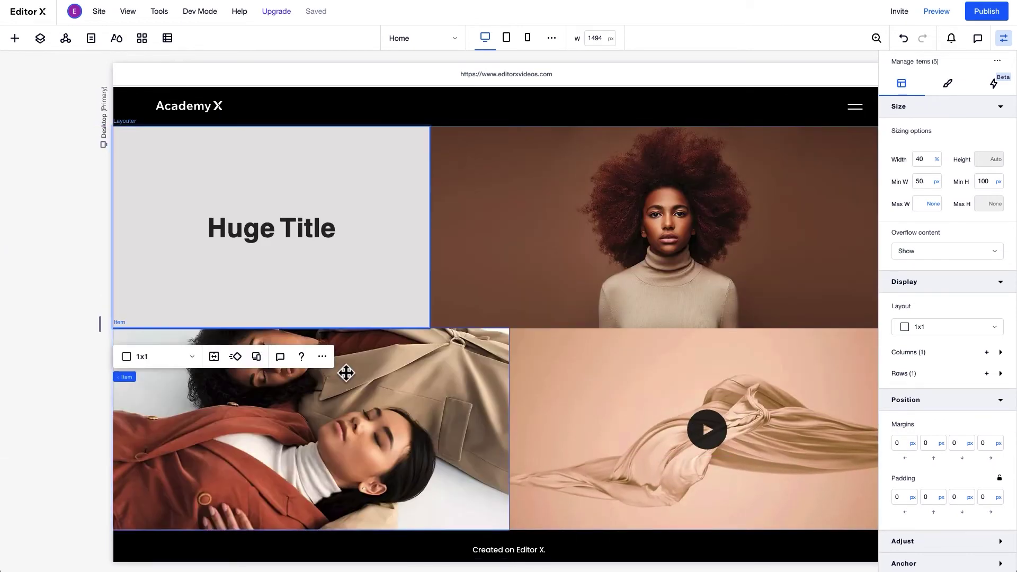
drag(345, 370, 437, 289)
Select the item holding the video and show the Layers tree.
click(727, 413)
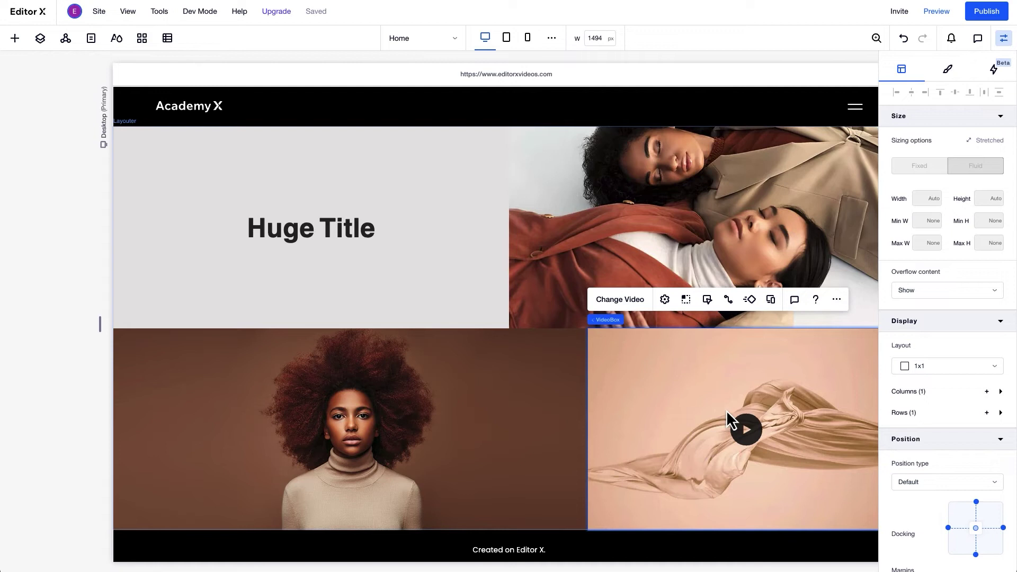
mouse_move(609, 321)
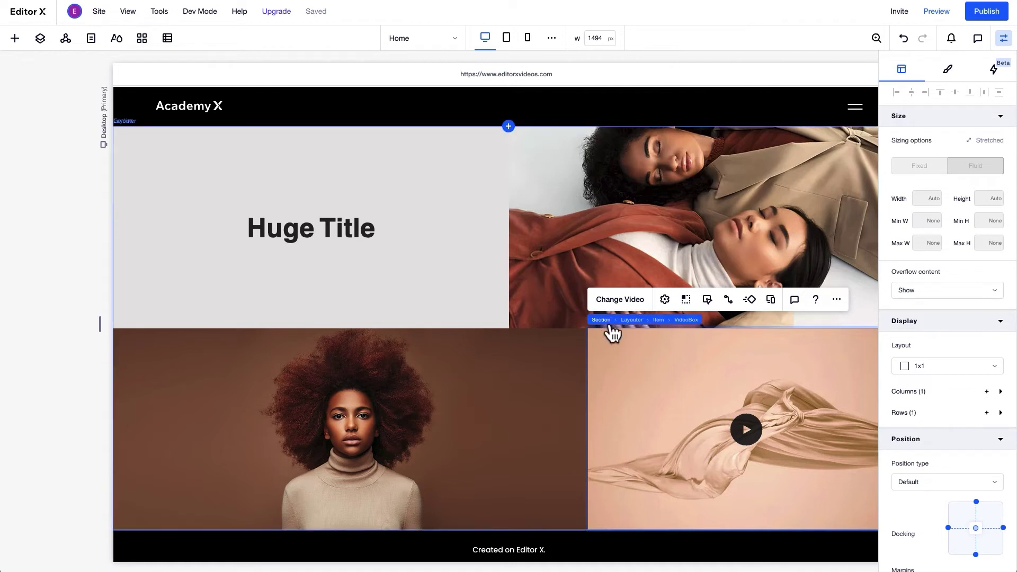
click(658, 320)
click(41, 40)
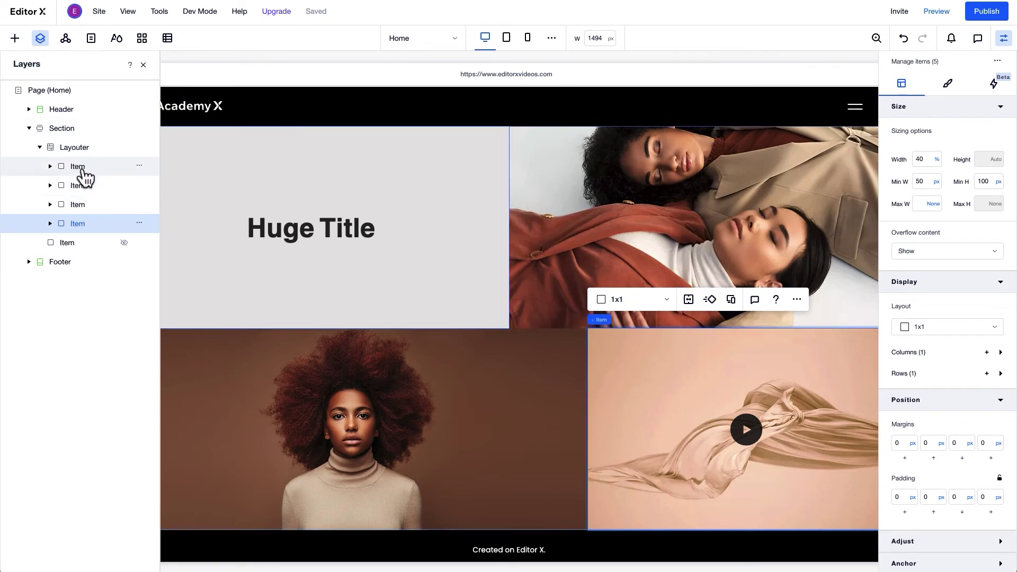
Switch to the Tablet view and keep the Layouter's display type on Mosaic.
click(41, 45)
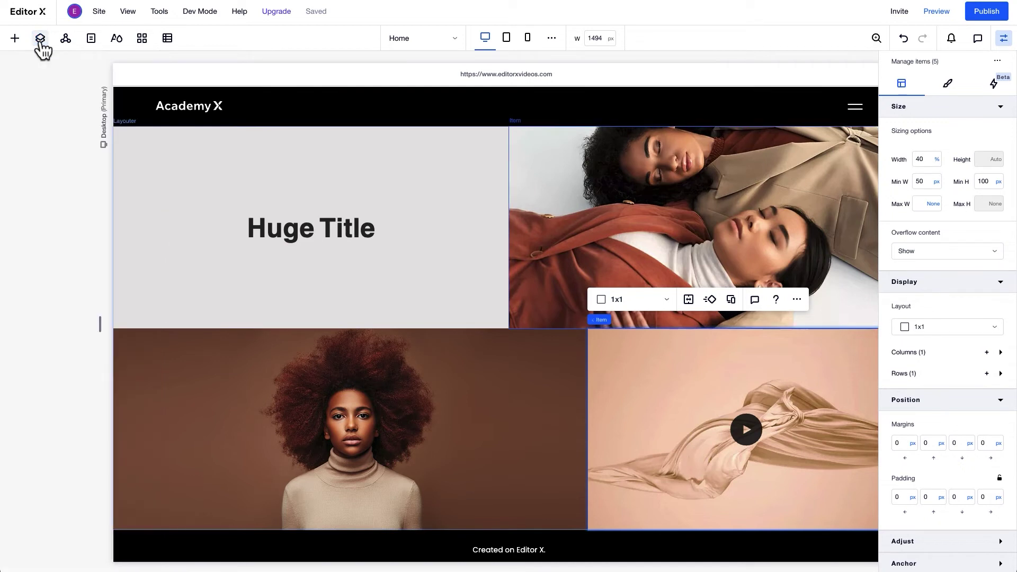
click(507, 45)
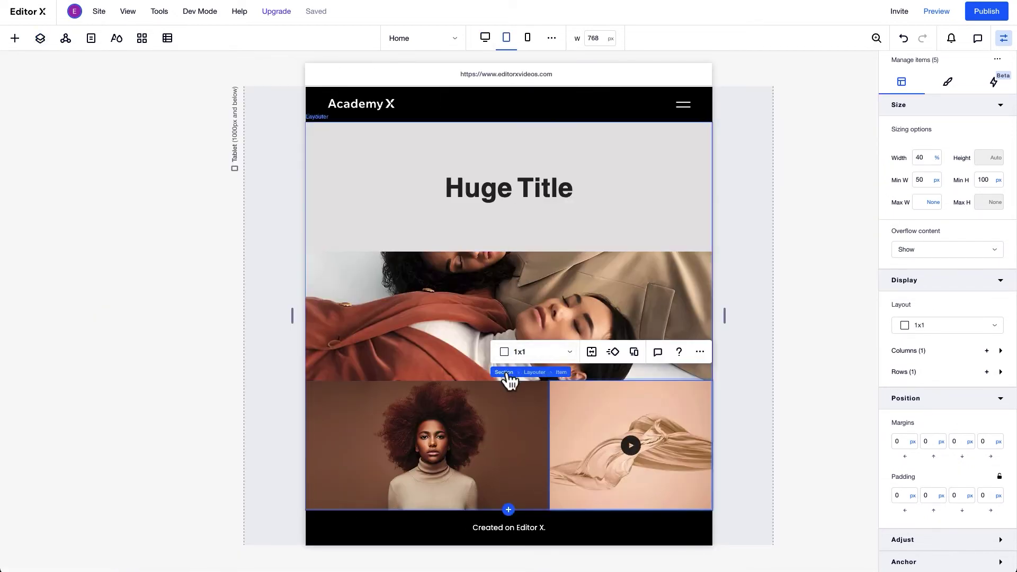
click(534, 373)
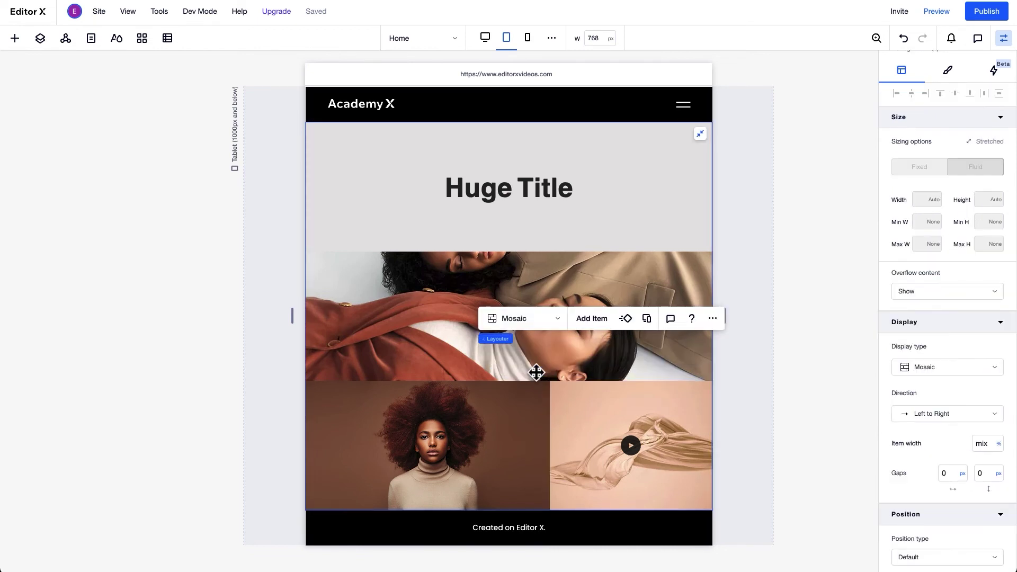
click(530, 321)
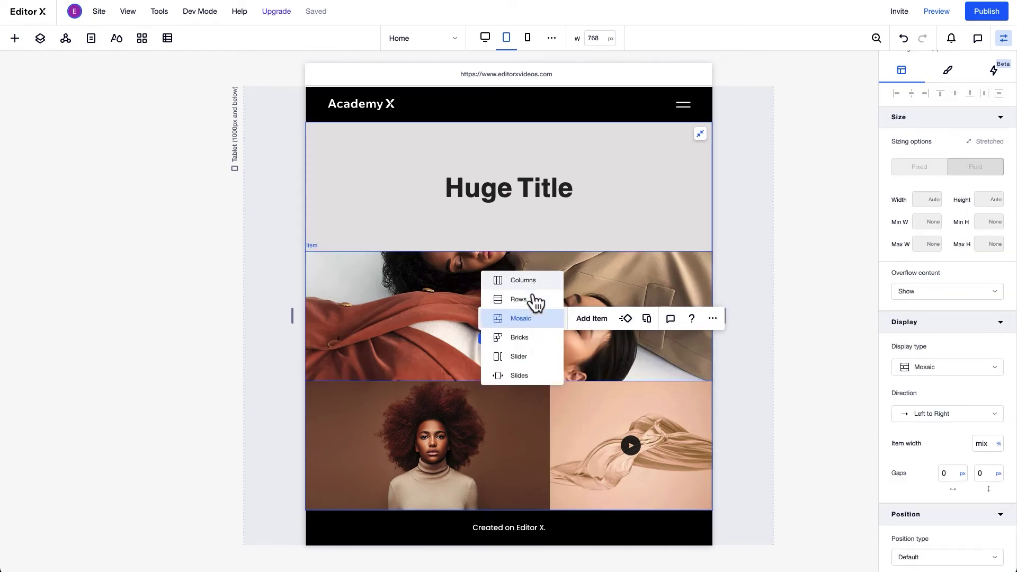
click(540, 326)
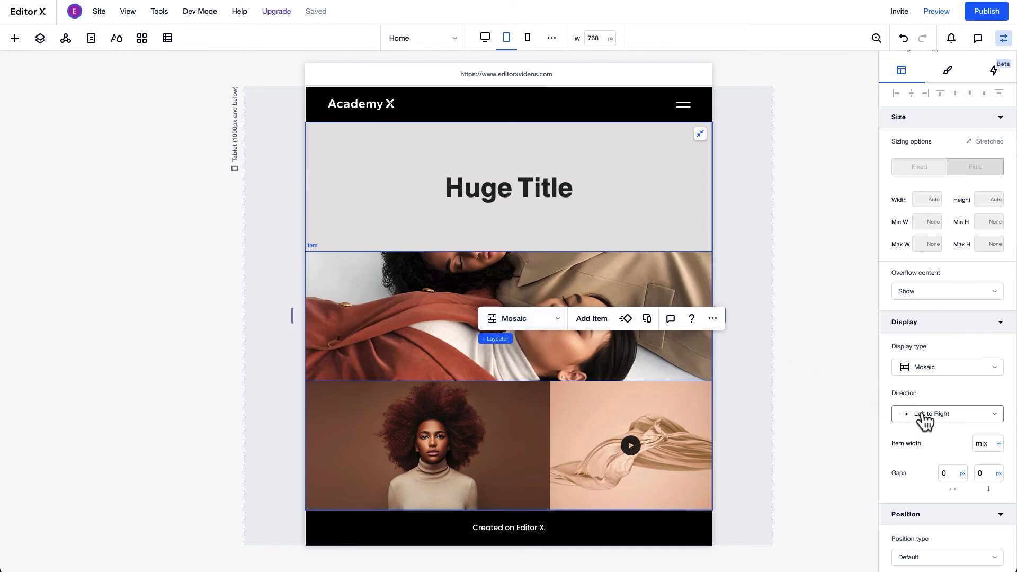
Set the tablet item width to 40% and both gaps to 10 px.
text(0)
click(948, 473)
text(10)
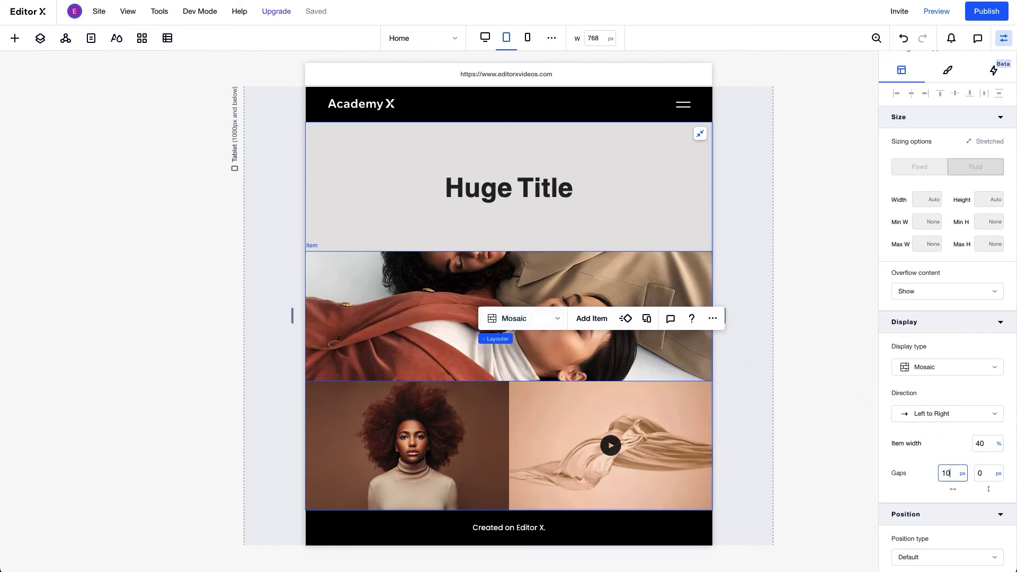
click(983, 473)
text(10)
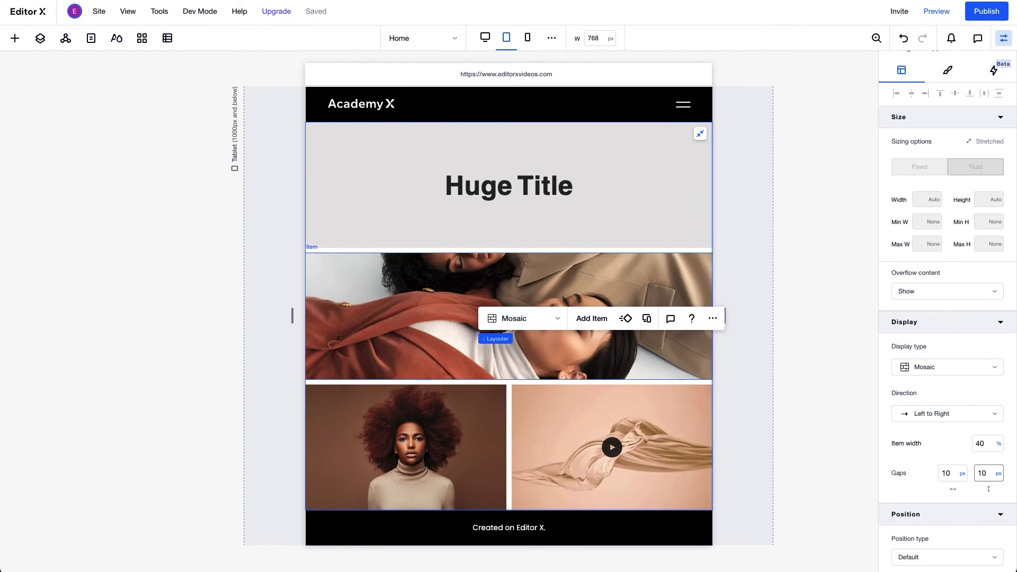
Lower the women photo item's minimum width to 100.
click(639, 359)
click(922, 179)
text(100)
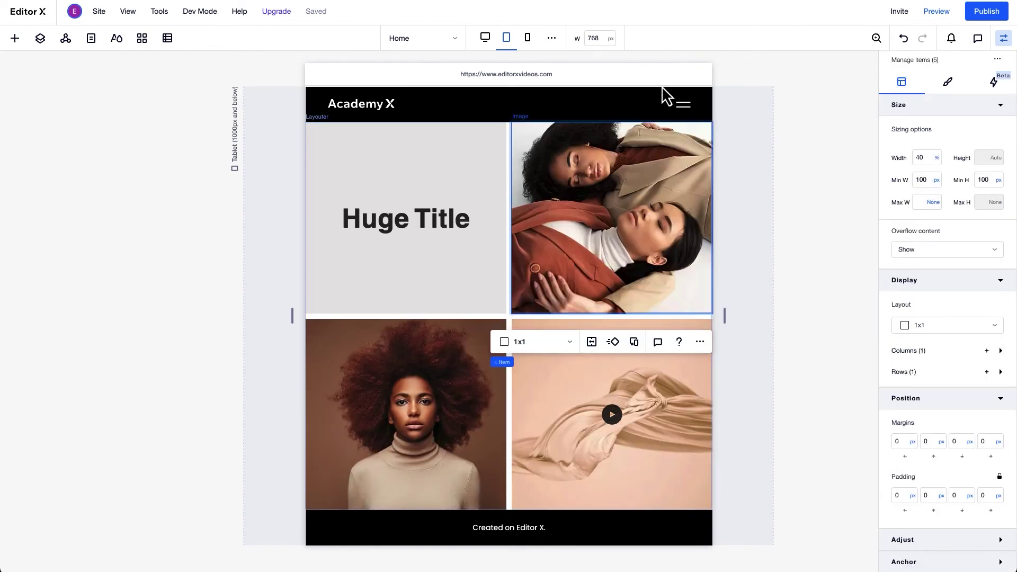
On the mobile view, make the Layouter a Slider that snaps to center and hides its scrollbar.
click(528, 38)
click(425, 363)
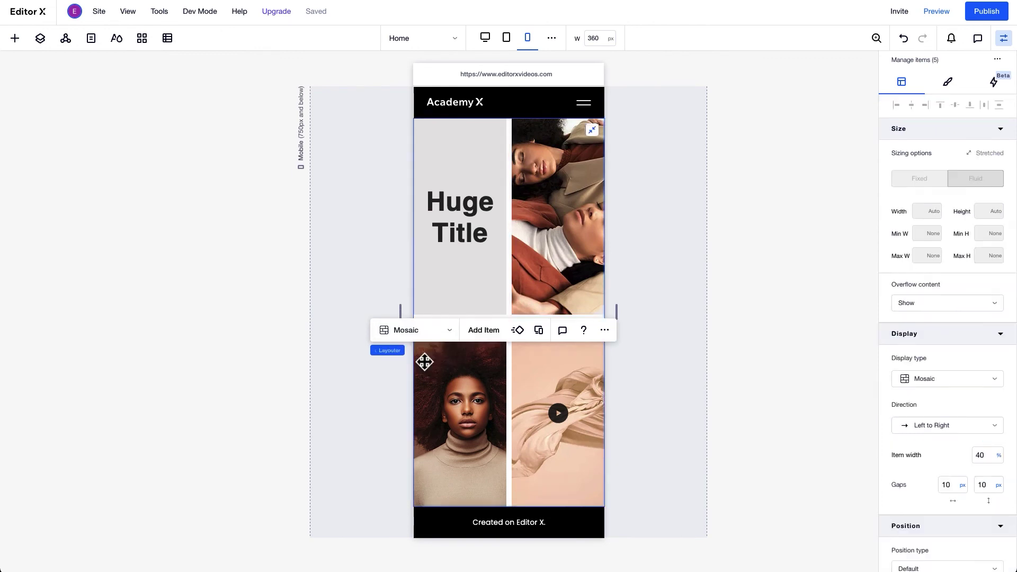
click(932, 379)
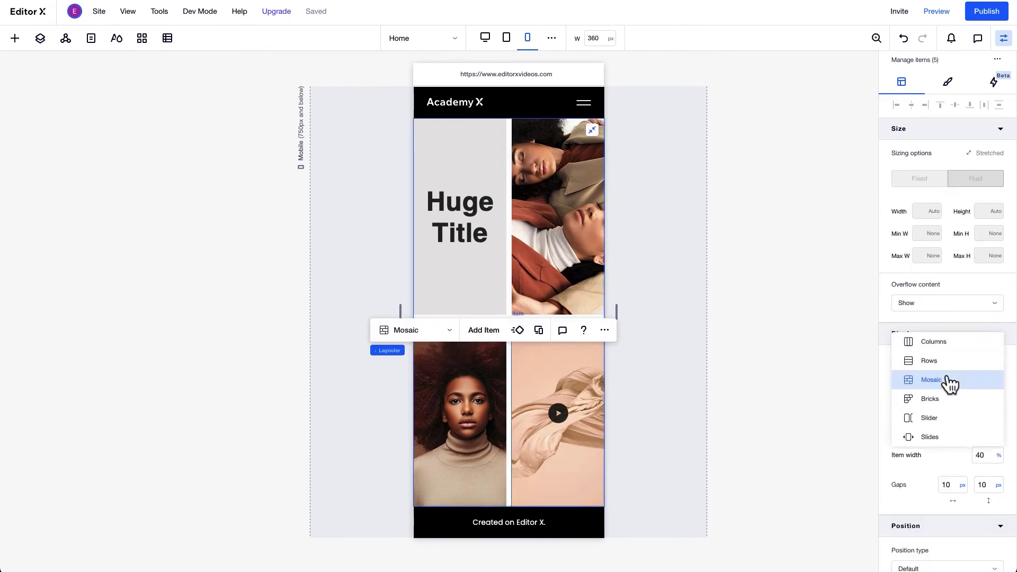
click(939, 419)
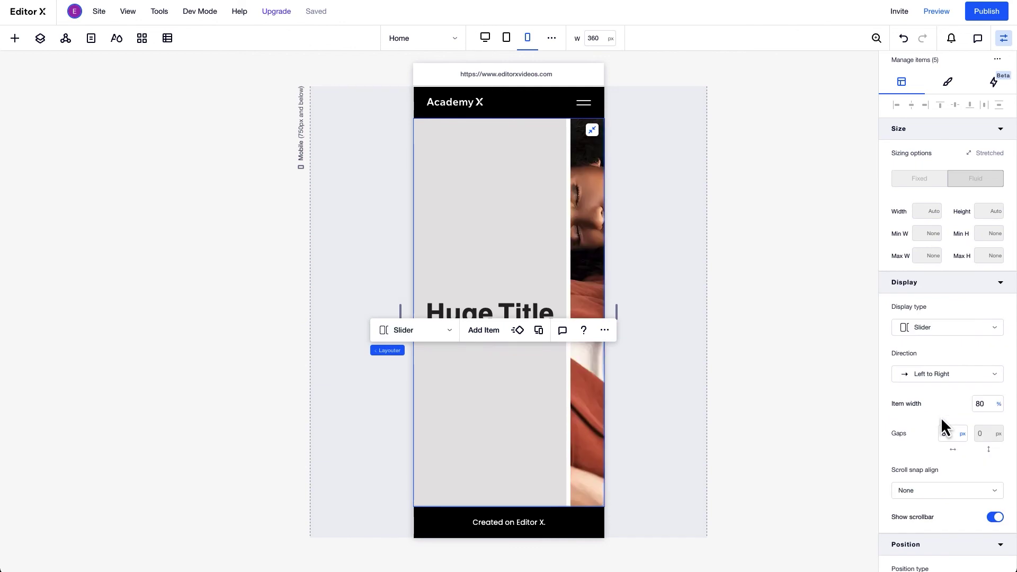
click(953, 492)
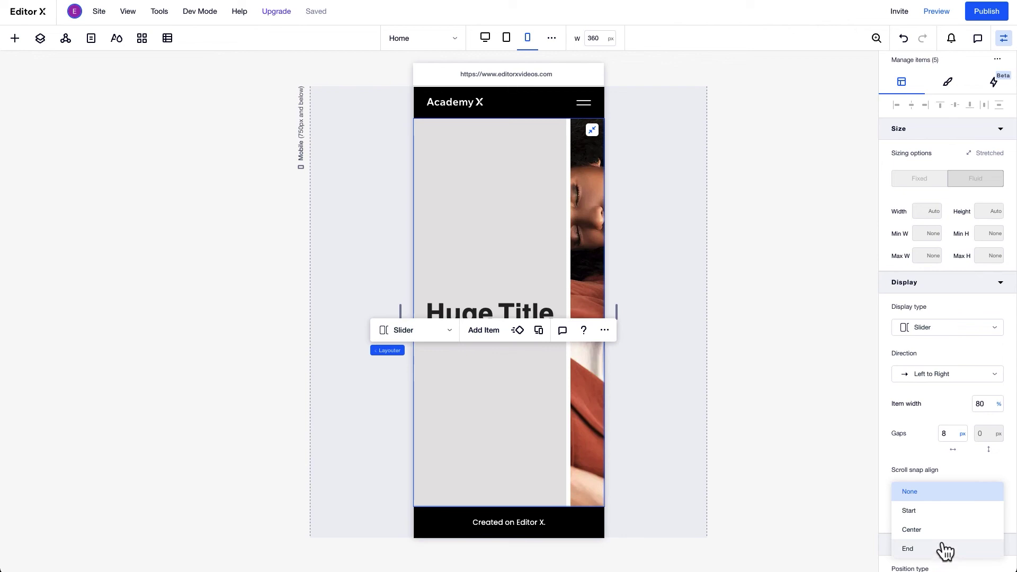
click(932, 529)
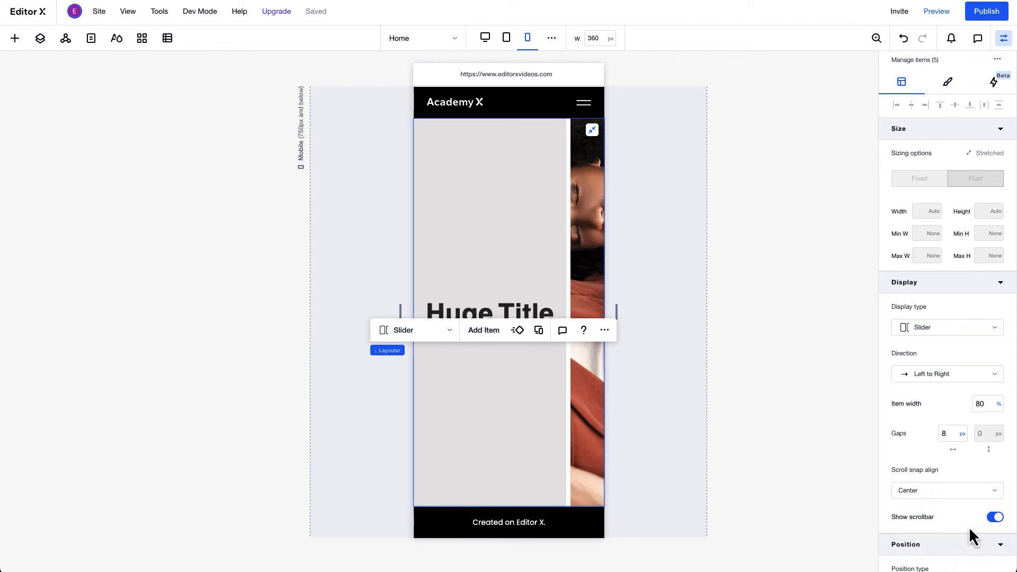
click(993, 517)
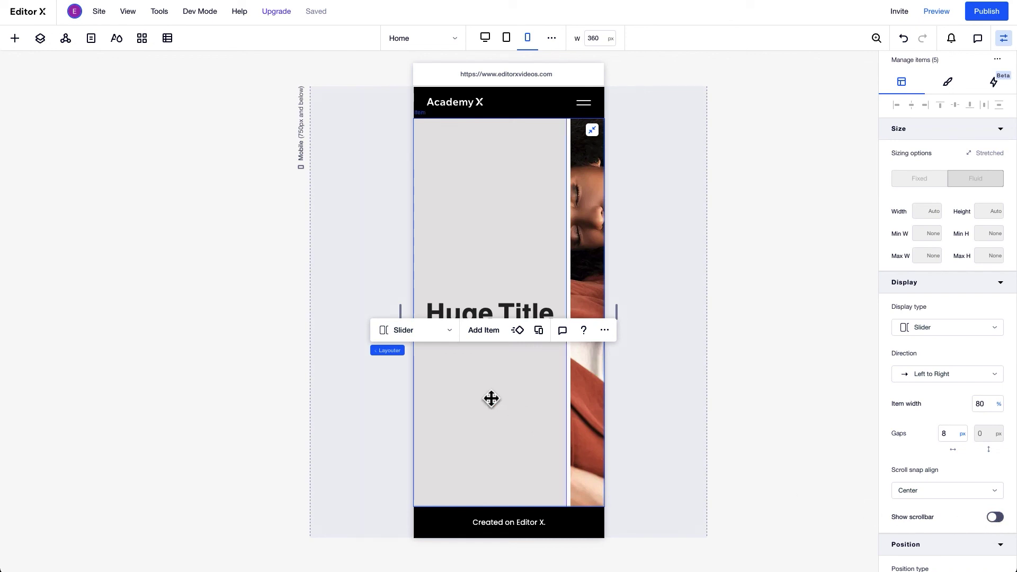
Widen the mobile preview to 494 px to check the slider.
drag(400, 311, 93, 312)
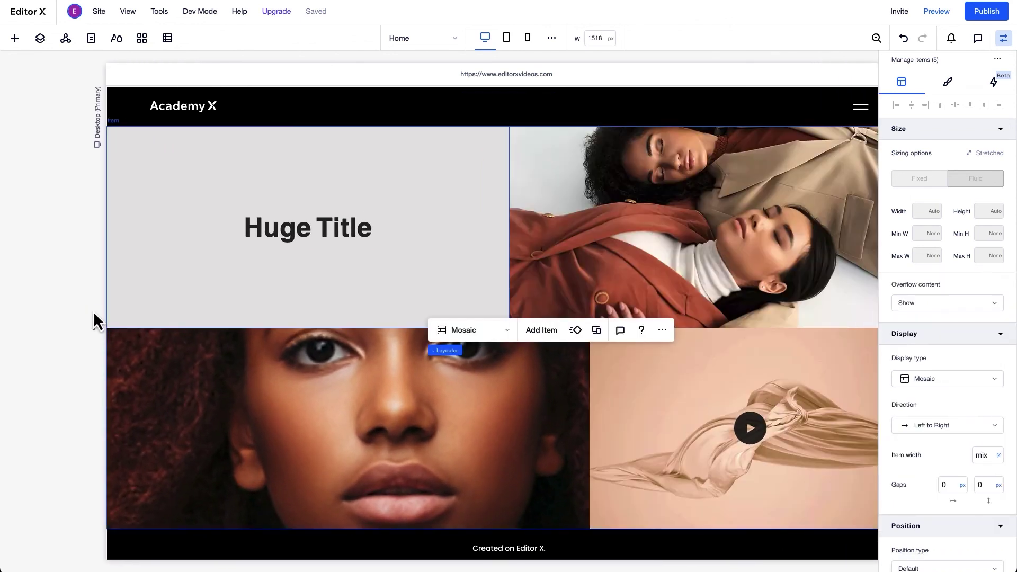